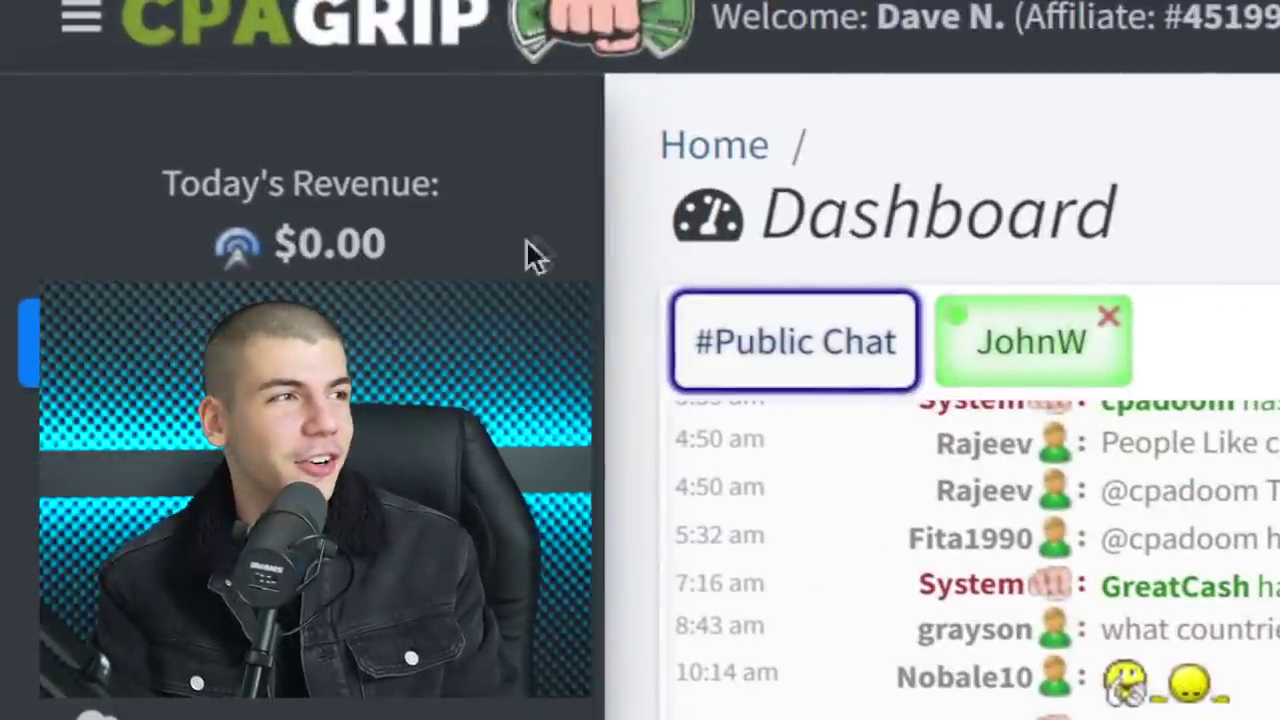
Navigate from the CPAGrip affiliate dashboard to the public cpagrip.com Performance Marketing home page.
{"action": "right_click", "coordinate": [565, 228]}
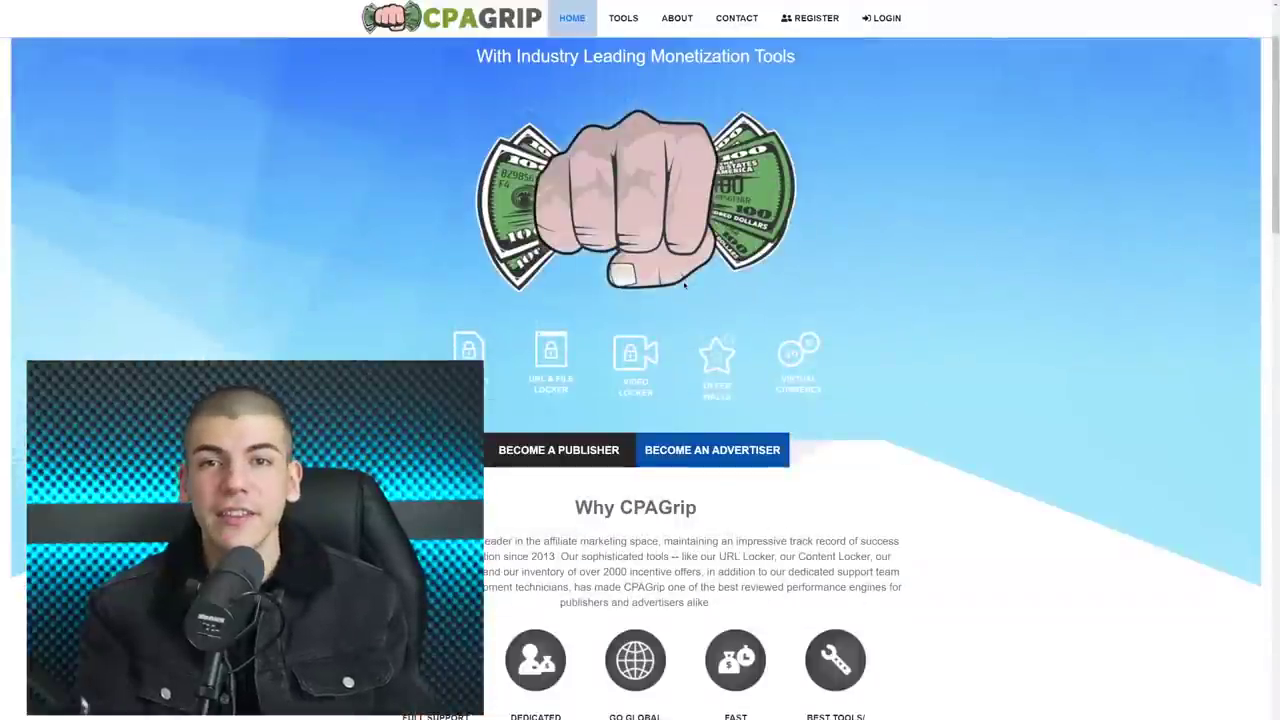
{"action": "scroll", "coordinate": [747, 408], "scroll_direction": "up", "scroll_amount": 1}
Scroll down the CPAGrip home page to the testimonials and back up toward Register.
{"action": "scroll", "coordinate": [747, 408], "scroll_direction": "down", "scroll_amount": 1}
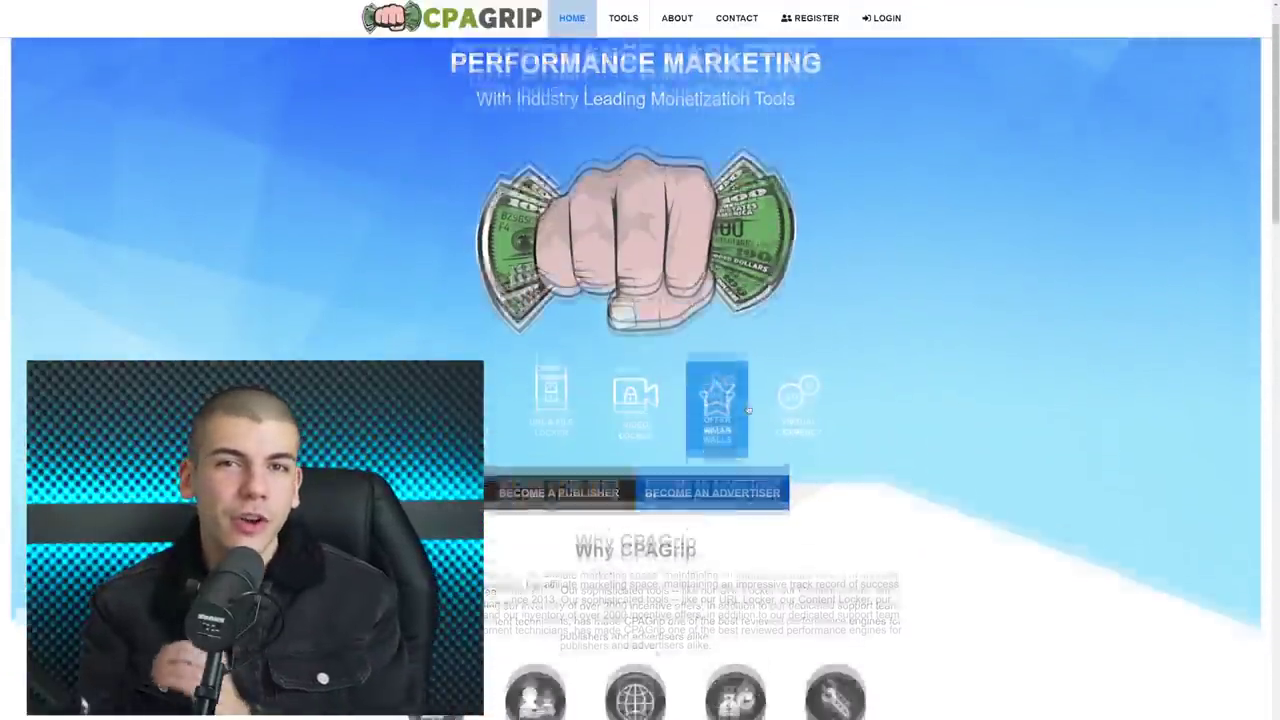
{"action": "scroll", "coordinate": [747, 408], "scroll_direction": "down", "scroll_amount": 5}
{"action": "scroll", "coordinate": [747, 409], "scroll_direction": "down", "scroll_amount": 3}
{"action": "scroll", "coordinate": [747, 409], "scroll_direction": "down", "scroll_amount": 1}
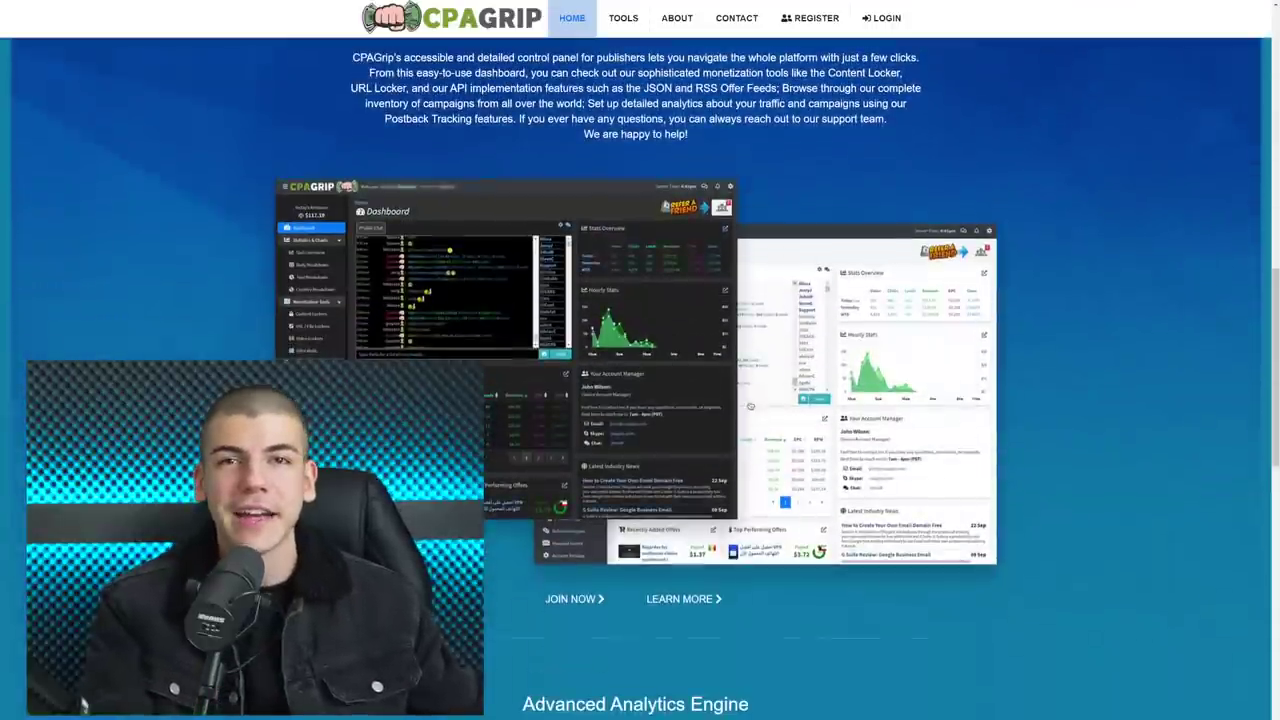
{"action": "scroll", "coordinate": [747, 409], "scroll_direction": "down", "scroll_amount": 1}
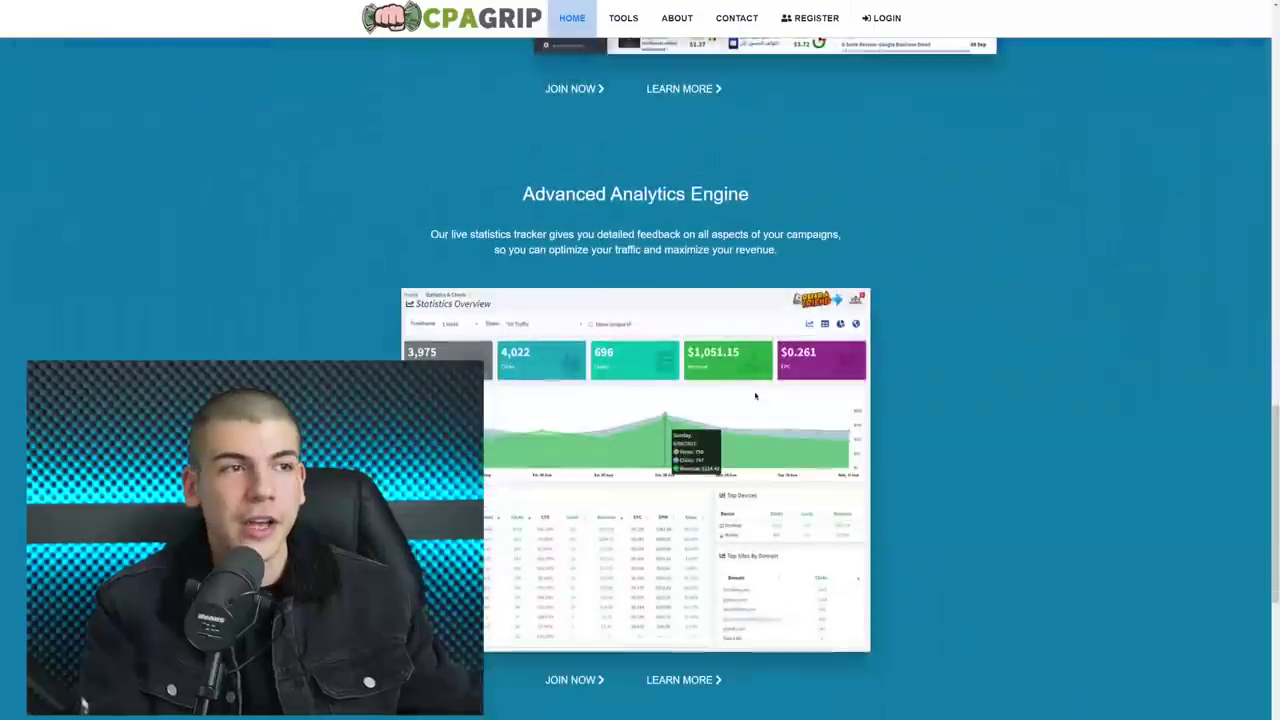
{"action": "scroll", "coordinate": [750, 400], "scroll_direction": "down", "scroll_amount": 1}
{"action": "scroll", "coordinate": [750, 400], "scroll_direction": "down", "scroll_amount": 3}
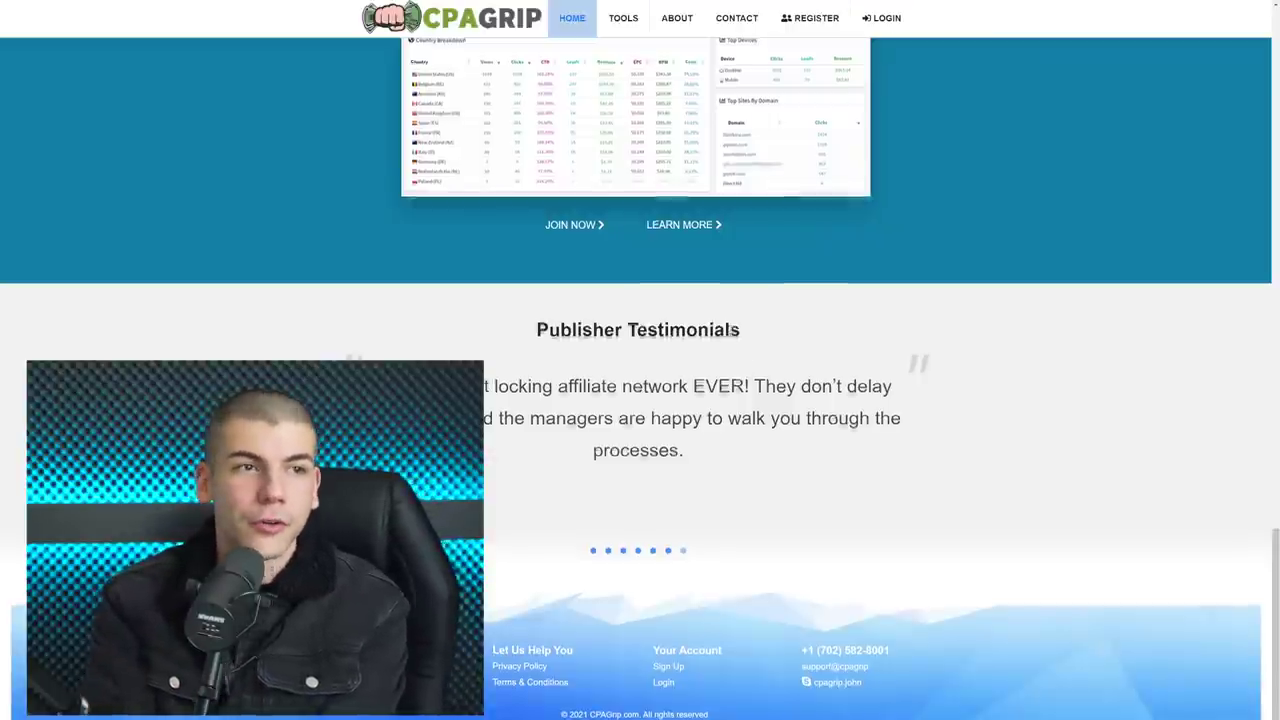
{"action": "scroll", "coordinate": [741, 313], "scroll_direction": "up", "scroll_amount": 5}
{"action": "scroll", "coordinate": [741, 313], "scroll_direction": "up", "scroll_amount": 5}
{"action": "scroll", "coordinate": [740, 316], "scroll_direction": "up", "scroll_amount": 2}
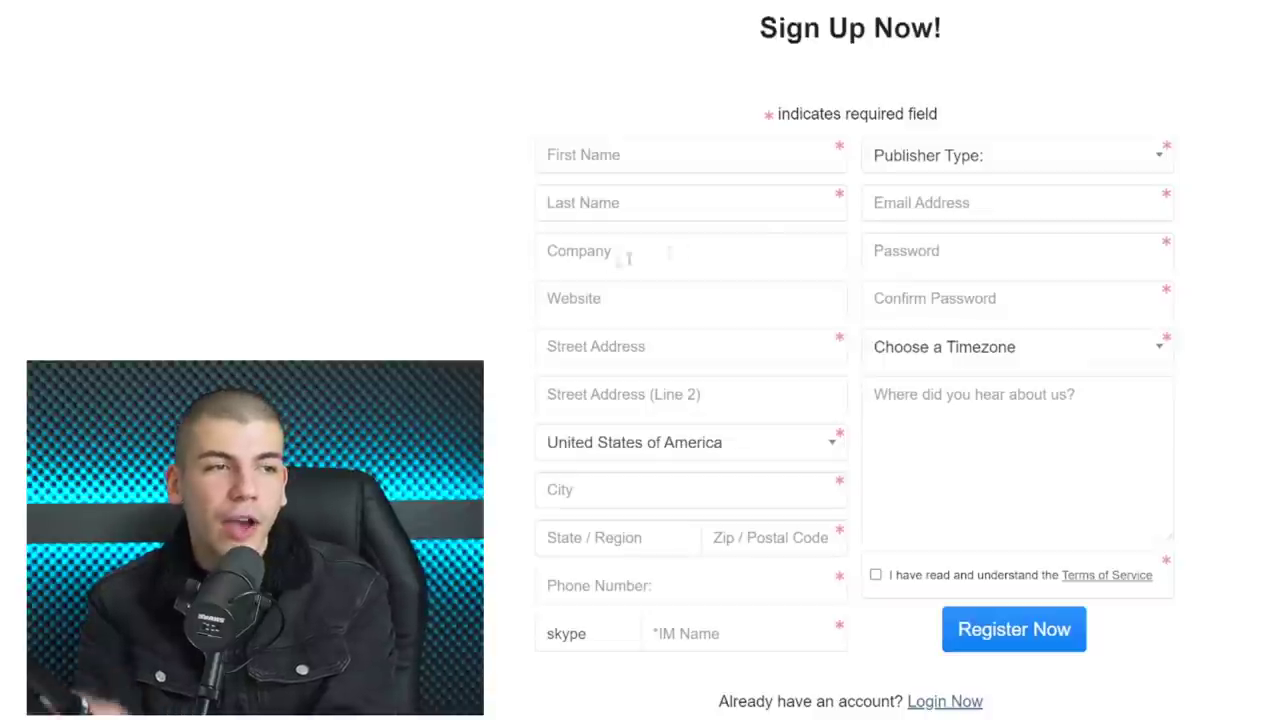
Browse the sign-up form's Publisher Type options and dismiss the list without choosing one.
{"action": "left_click", "coordinate": [674, 82]}
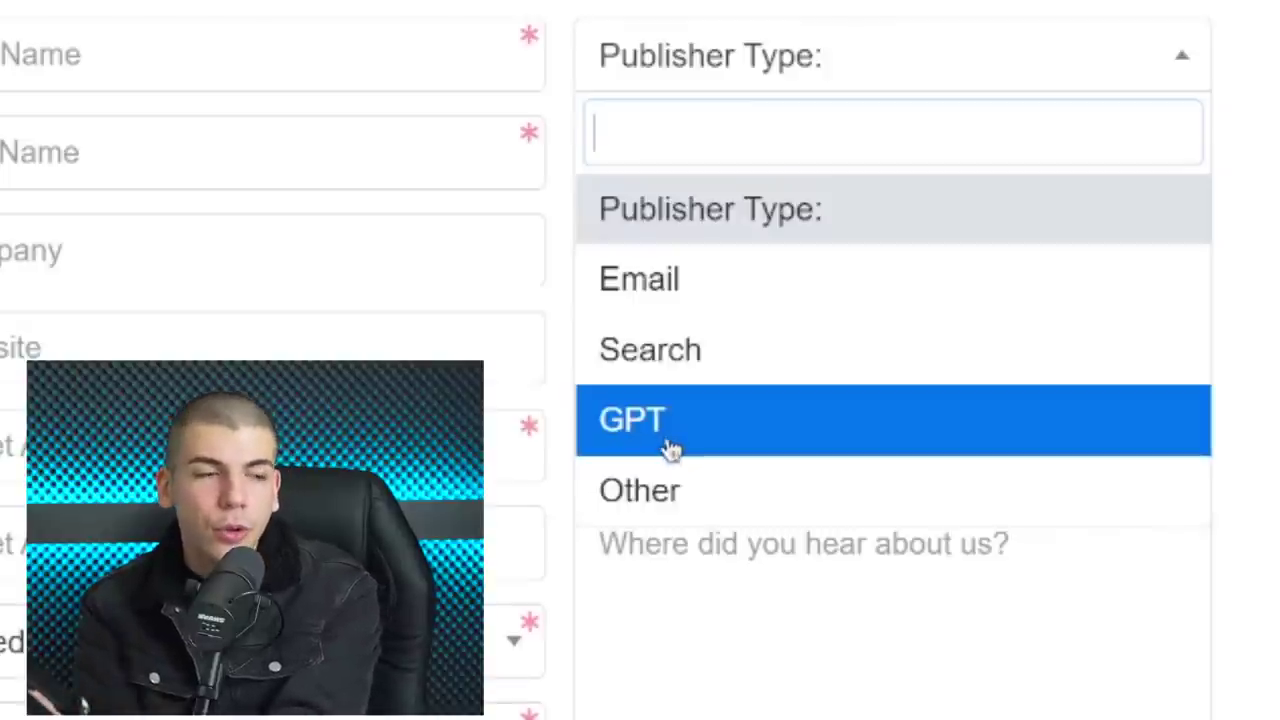
{"action": "key", "text": "Up"}
{"action": "key", "text": "Up"}
{"action": "key", "text": "Escape"}
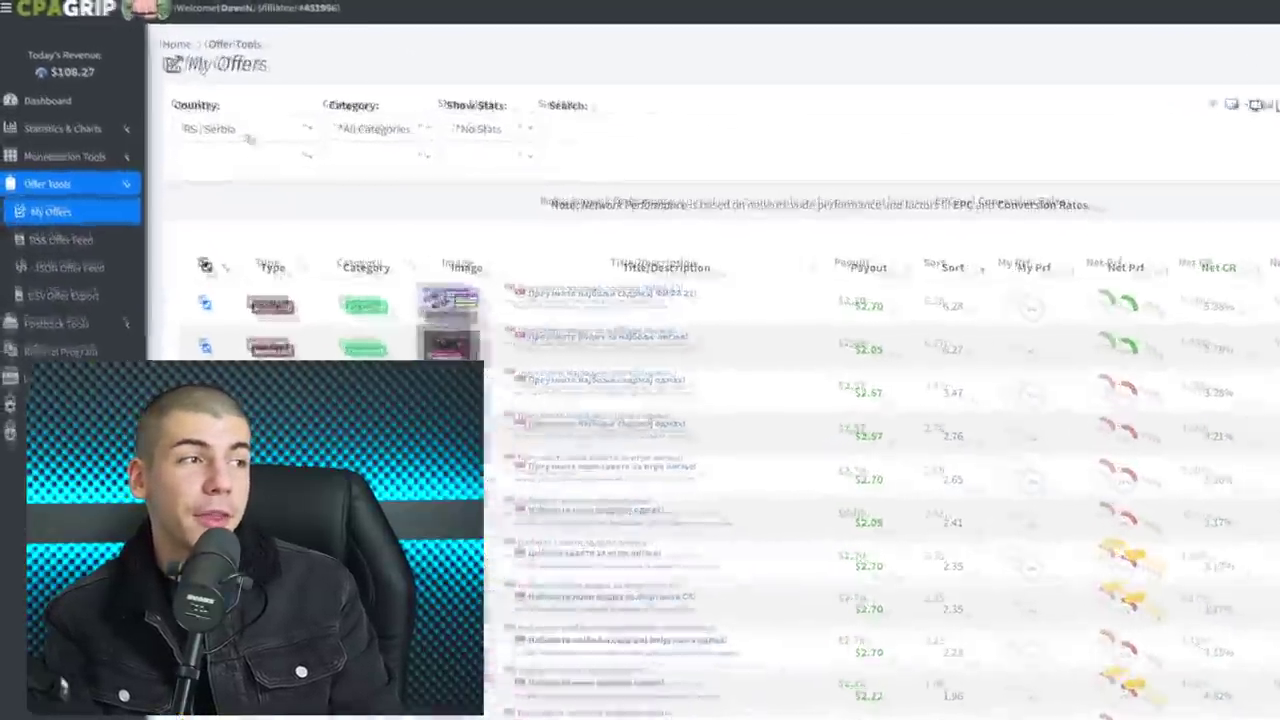
Filter the CPAGrip offers list by Country: US | United States.
{"action": "left_click", "coordinate": [210, 114]}
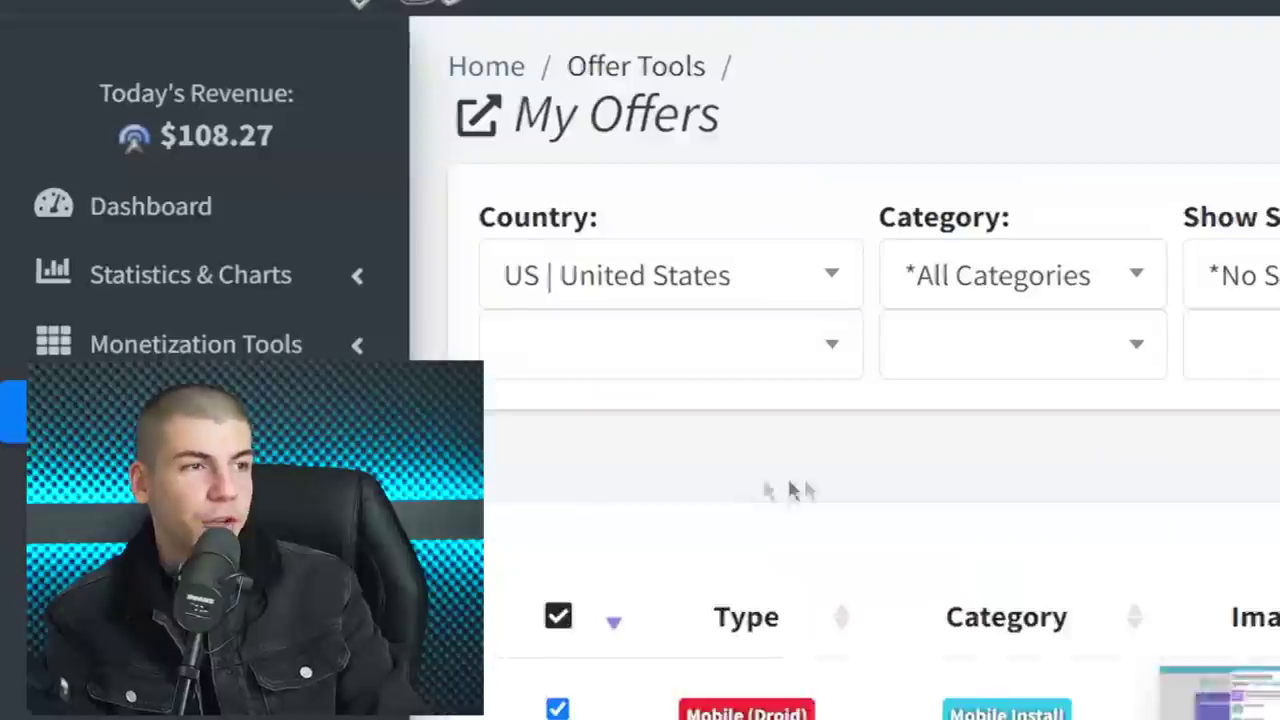
{"action": "scroll", "coordinate": [580, 250], "scroll_direction": "down", "scroll_amount": 3}
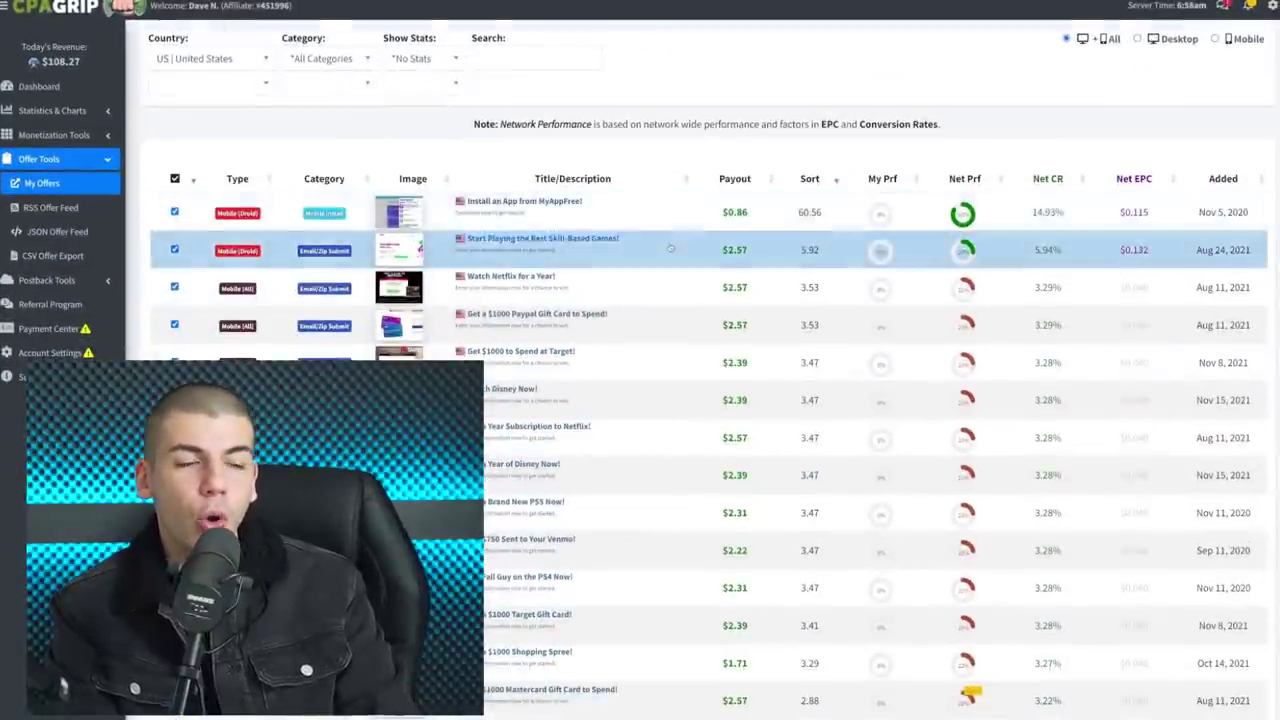
{"action": "scroll", "coordinate": [632, 293], "scroll_direction": "up", "scroll_amount": 2}
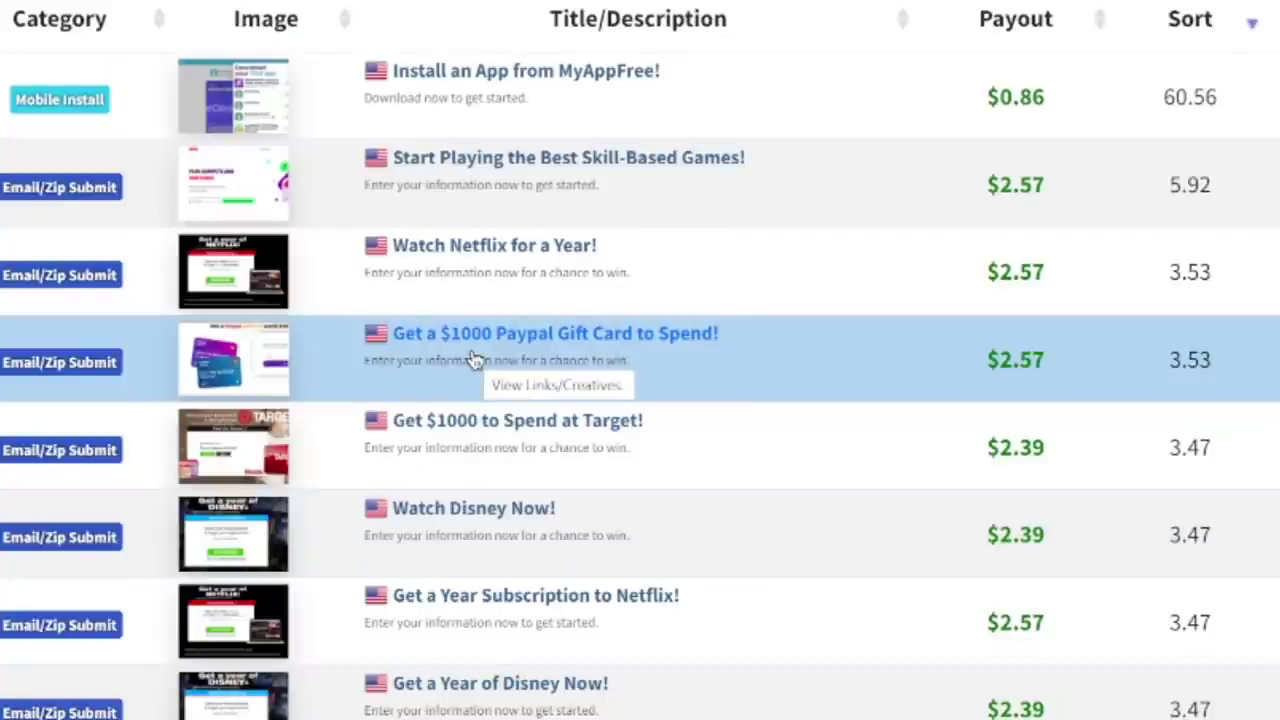
Open the $1000 Paypal Gift Card offer details and switch its tracking domain.
{"action": "left_click", "coordinate": [508, 360]}
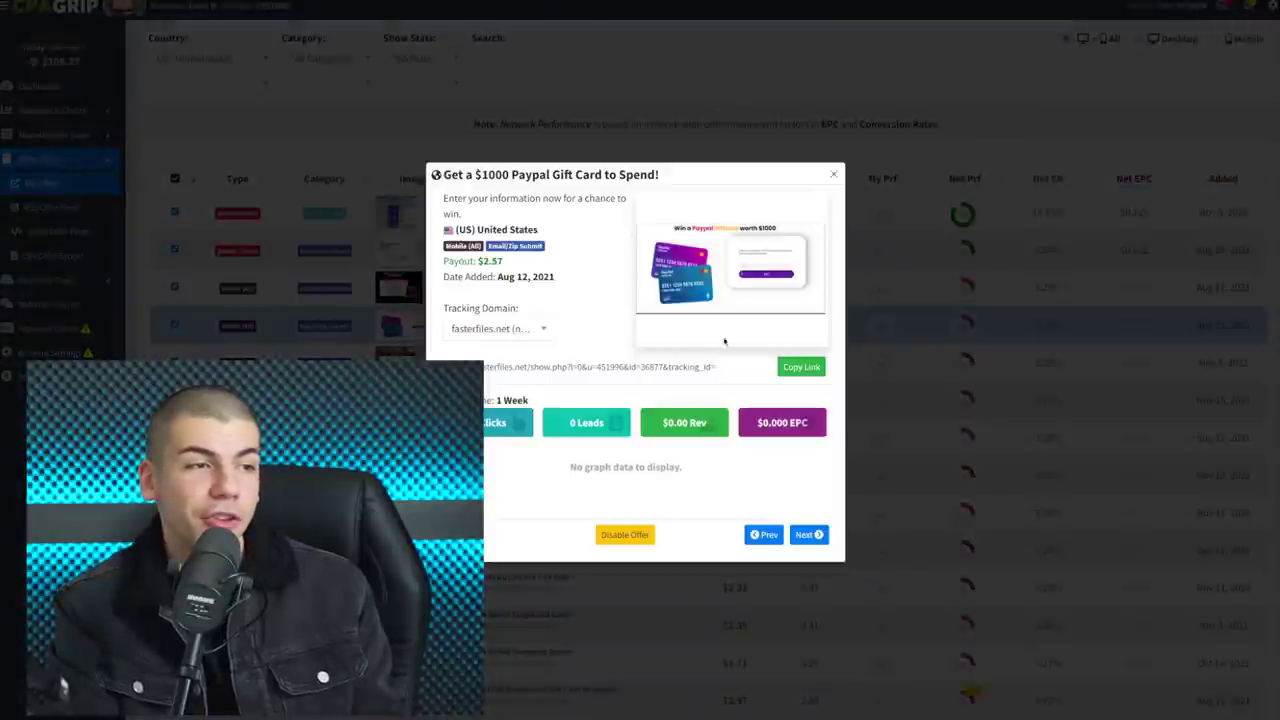
{"action": "left_click", "coordinate": [524, 338]}
{"action": "left_click", "coordinate": [497, 445]}
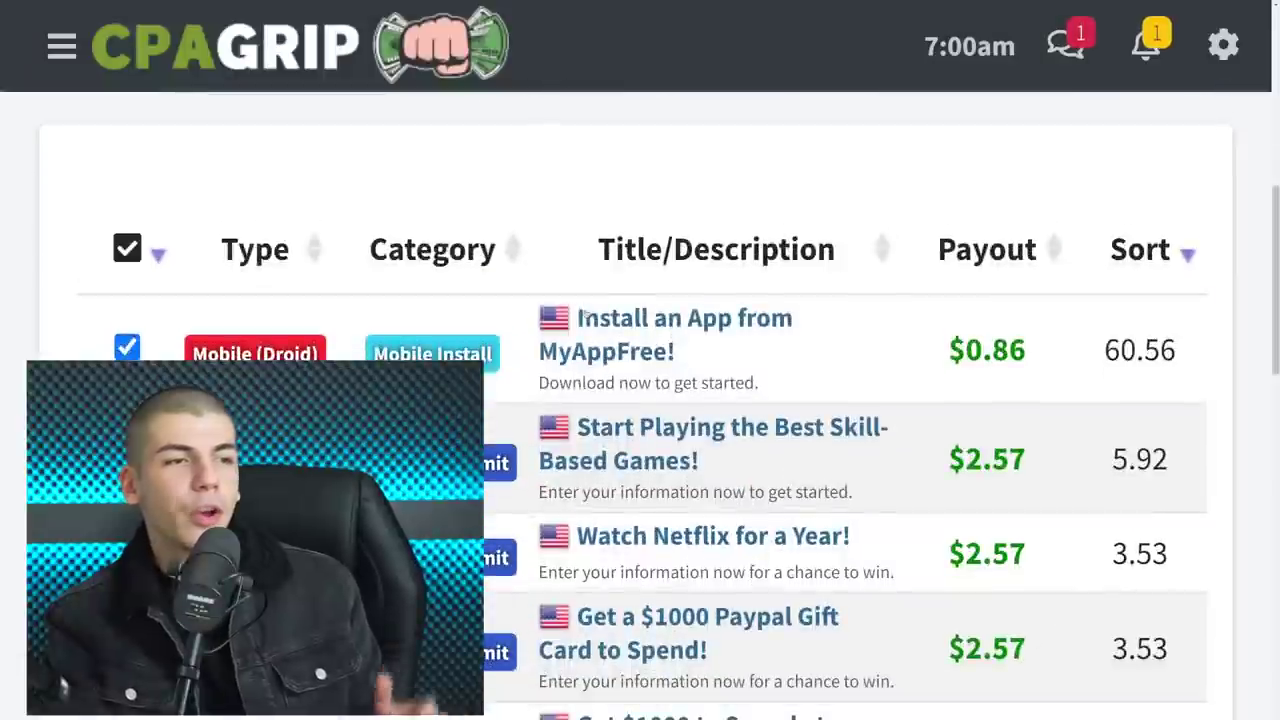
Scroll through the offers list to locate the $1000 Paypal Gift Card offer.
{"action": "scroll", "coordinate": [583, 305], "scroll_direction": "down", "scroll_amount": 1}
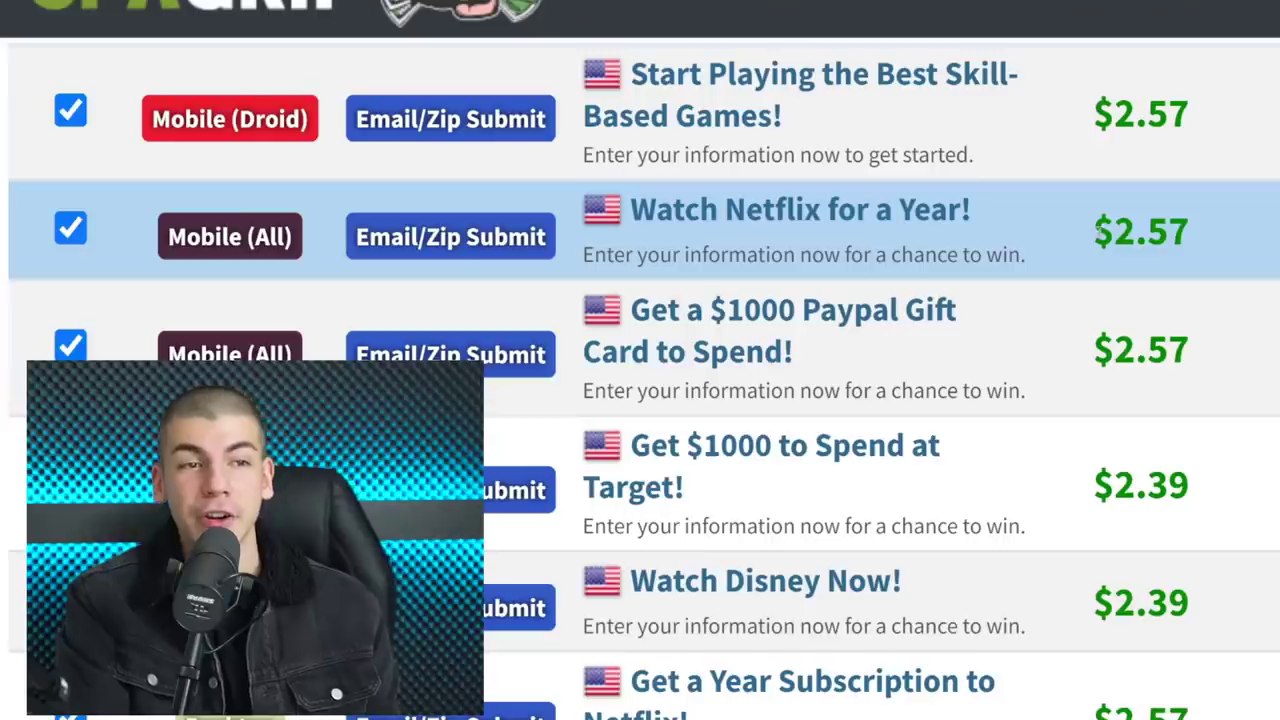
{"action": "scroll", "coordinate": [1096, 255], "scroll_direction": "down", "scroll_amount": 2}
{"action": "scroll", "coordinate": [1096, 255], "scroll_direction": "down", "scroll_amount": 1}
{"action": "scroll", "coordinate": [1096, 255], "scroll_direction": "down", "scroll_amount": 1}
{"action": "scroll", "coordinate": [1096, 255], "scroll_direction": "down", "scroll_amount": 1}
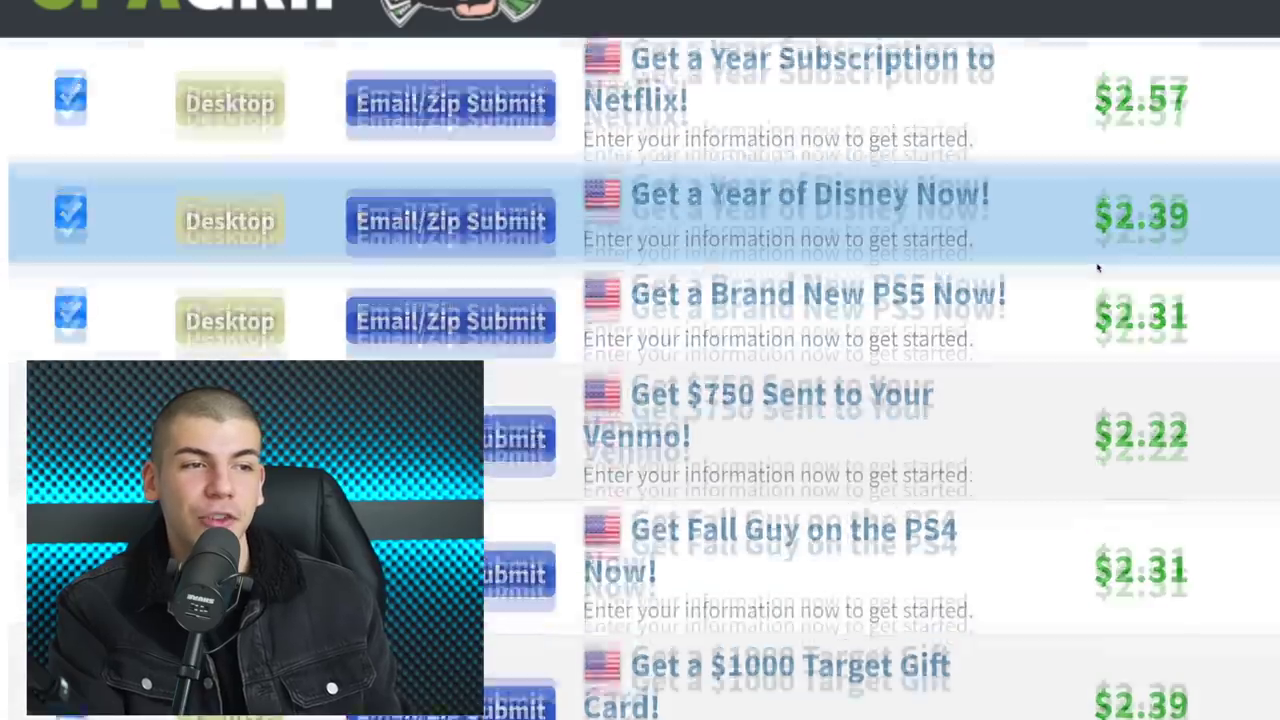
{"action": "scroll", "coordinate": [1010, 230], "scroll_direction": "down", "scroll_amount": 2}
{"action": "scroll", "coordinate": [1029, 200], "scroll_direction": "down", "scroll_amount": 1}
{"action": "scroll", "coordinate": [1040, 200], "scroll_direction": "down", "scroll_amount": 1}
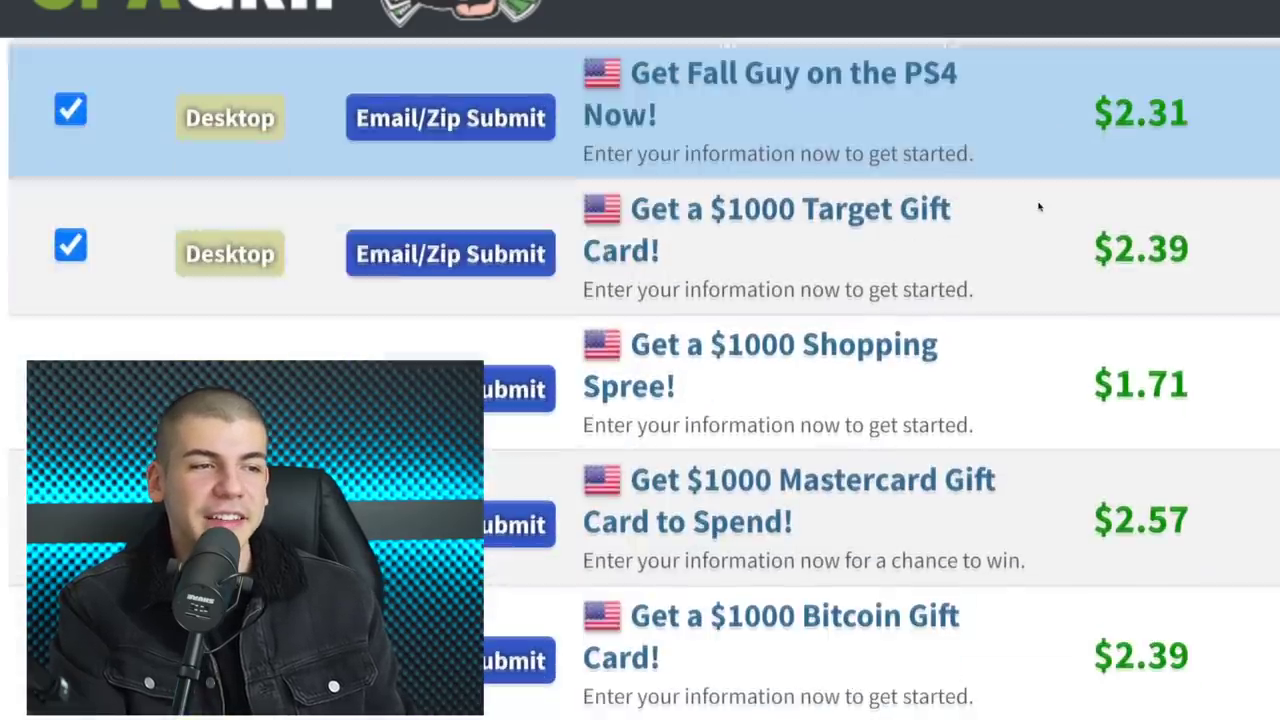
{"action": "scroll", "coordinate": [1037, 206], "scroll_direction": "down", "scroll_amount": 1}
{"action": "scroll", "coordinate": [1000, 220], "scroll_direction": "down", "scroll_amount": 1}
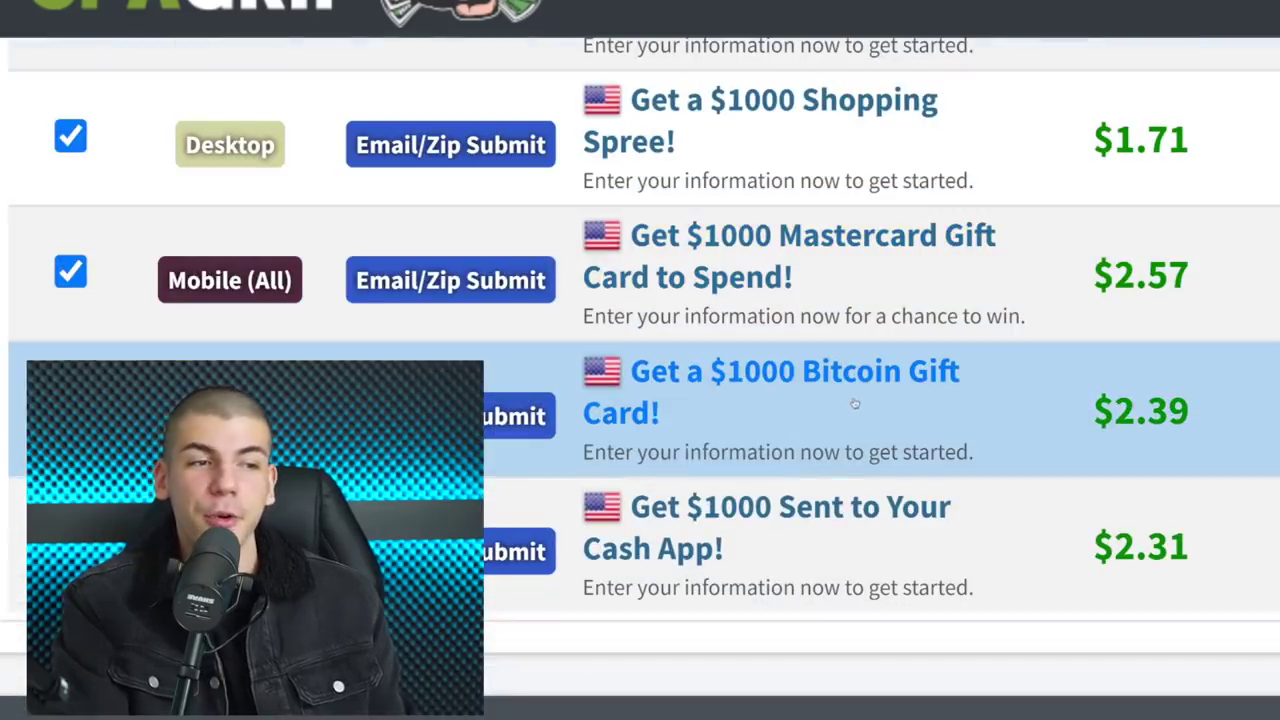
{"action": "scroll", "coordinate": [632, 565], "scroll_direction": "up", "scroll_amount": 2}
{"action": "scroll", "coordinate": [900, 555], "scroll_direction": "up", "scroll_amount": 2}
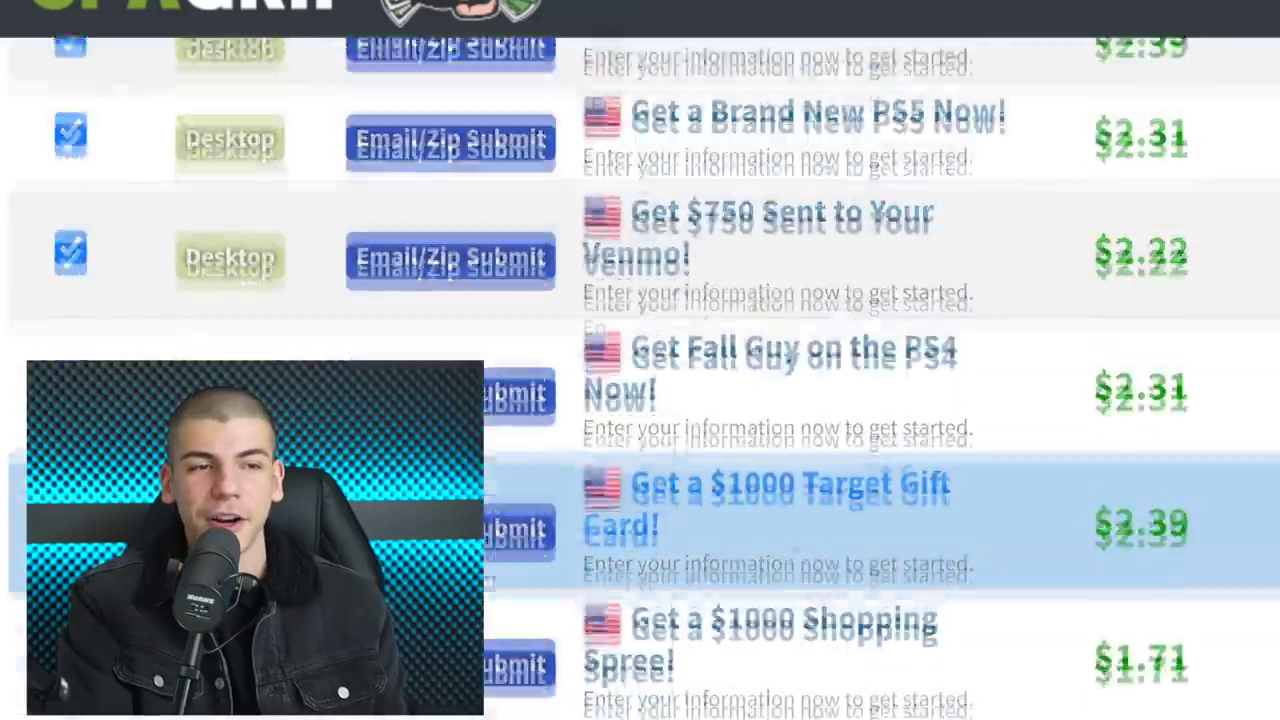
{"action": "scroll", "coordinate": [1150, 549], "scroll_direction": "up", "scroll_amount": 2}
{"action": "scroll", "coordinate": [1023, 544], "scroll_direction": "up", "scroll_amount": 3}
{"action": "scroll", "coordinate": [1020, 540], "scroll_direction": "up", "scroll_amount": 3}
{"action": "scroll", "coordinate": [1020, 540], "scroll_direction": "up", "scroll_amount": 3}
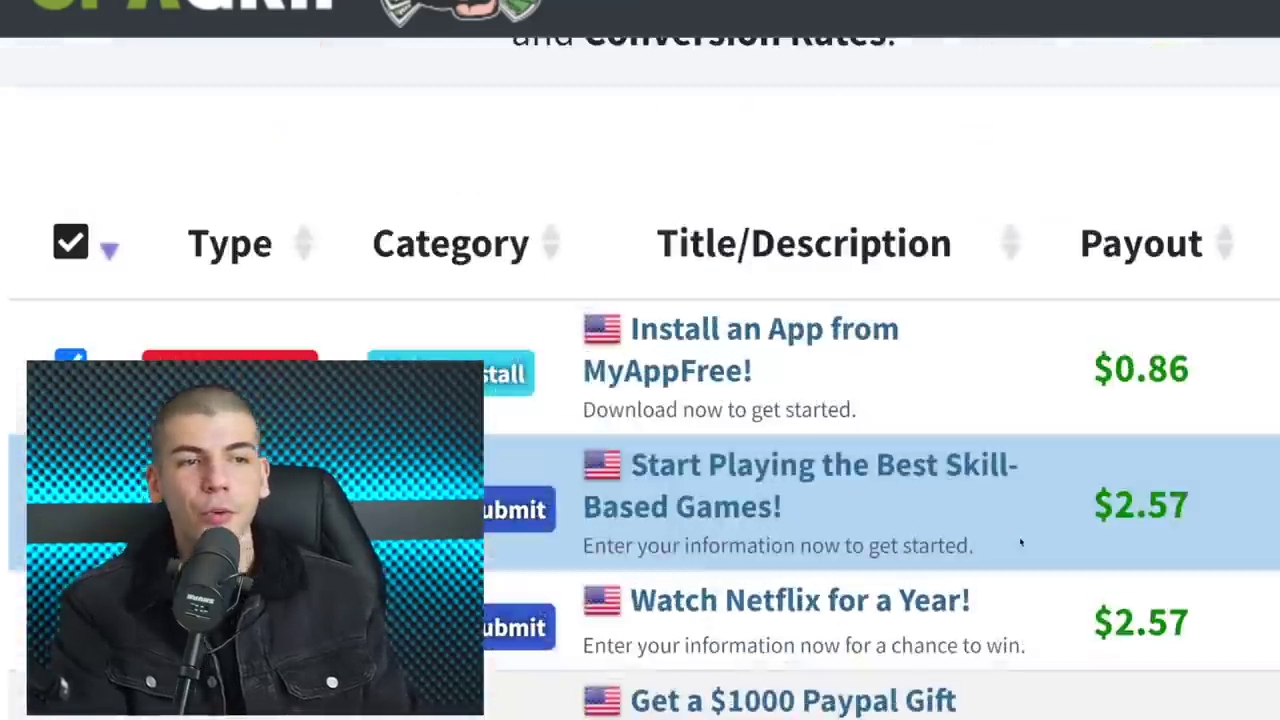
{"action": "scroll", "coordinate": [790, 420], "scroll_direction": "down", "scroll_amount": 1}
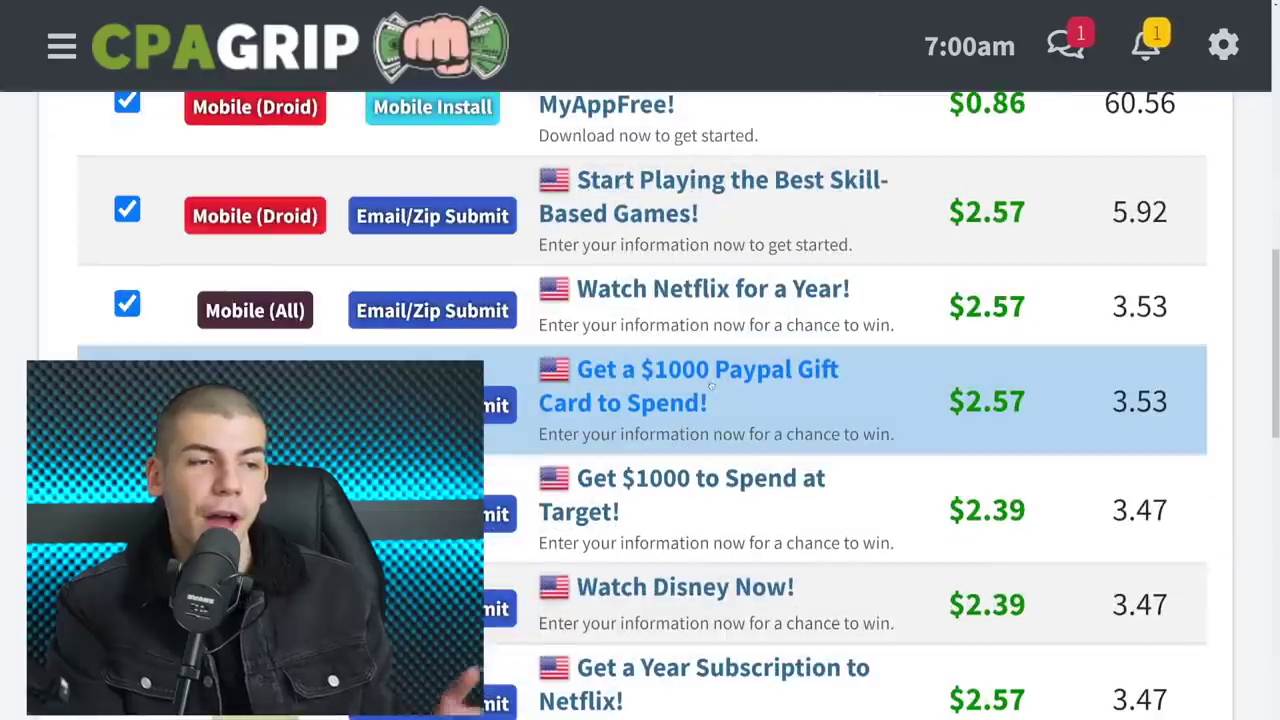
Open the Paypal offer and copy its grabclix.com tracking link.
{"action": "left_click", "coordinate": [710, 386]}
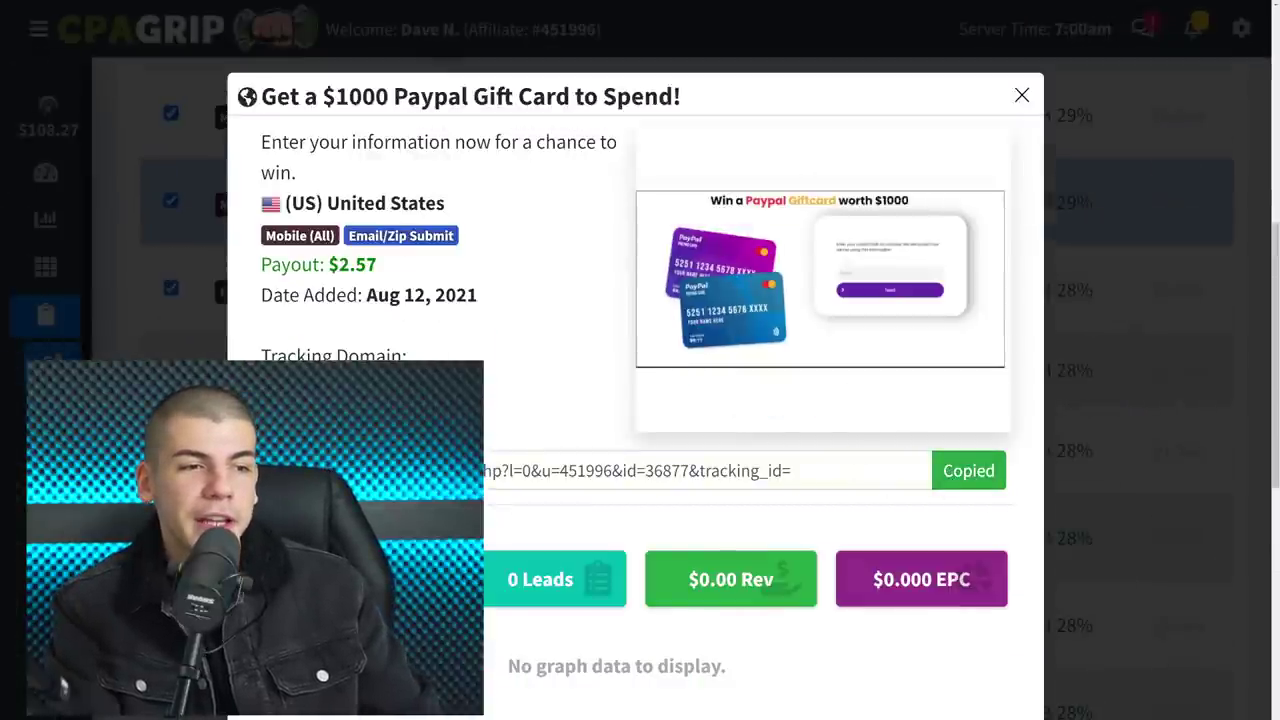
{"action": "scroll", "coordinate": [365, 550], "scroll_direction": "down", "scroll_amount": 2}
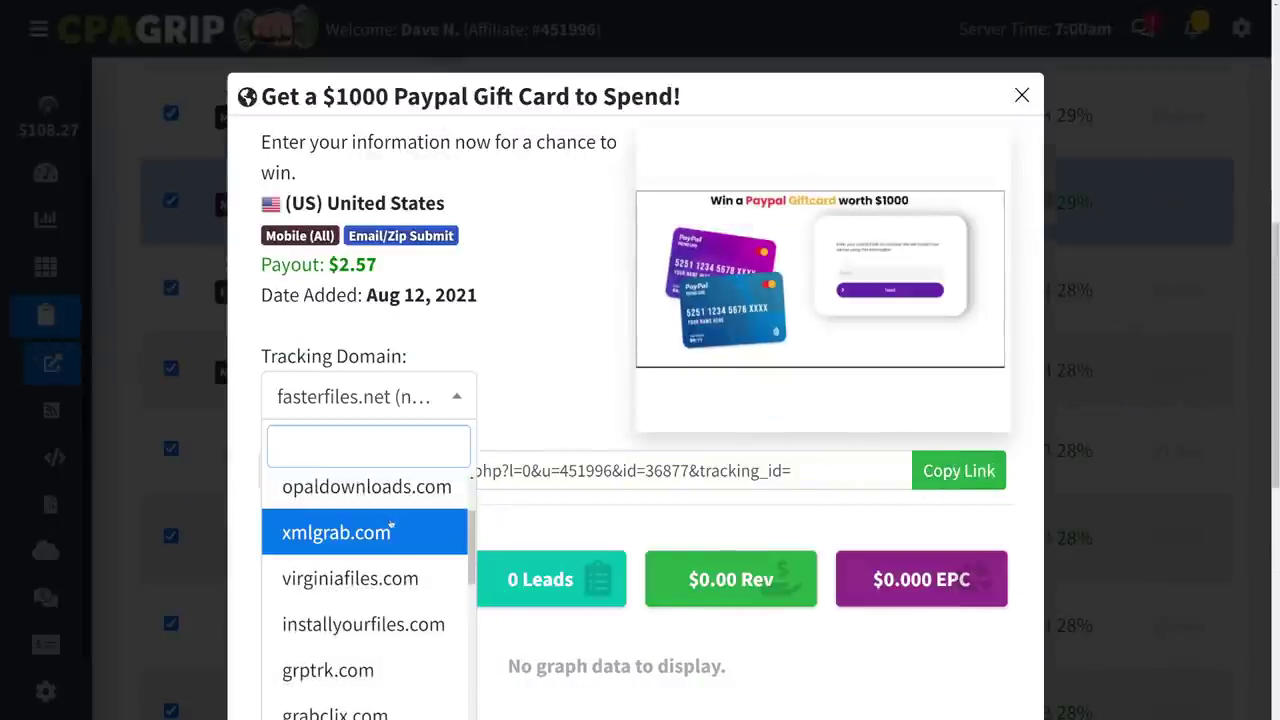
{"action": "scroll", "coordinate": [365, 550], "scroll_direction": "down", "scroll_amount": 1}
{"action": "scroll", "coordinate": [365, 550], "scroll_direction": "down", "scroll_amount": 1}
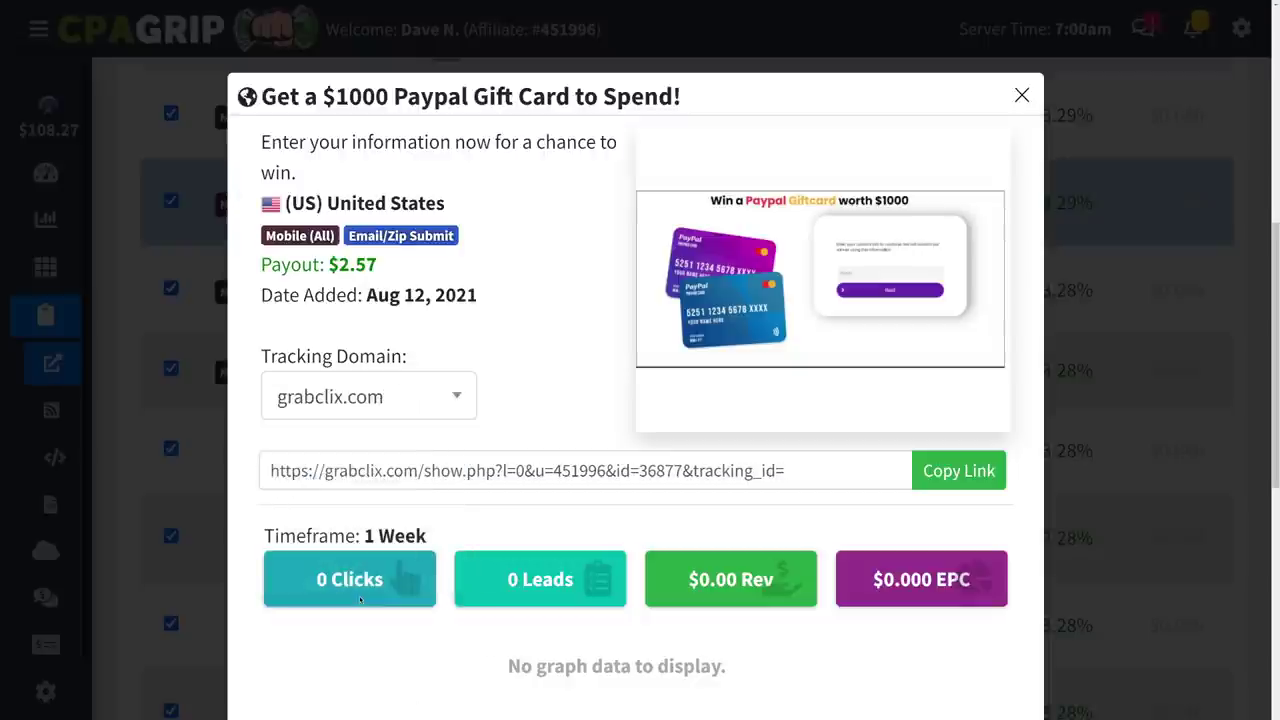
{"action": "left_click", "coordinate": [985, 470]}
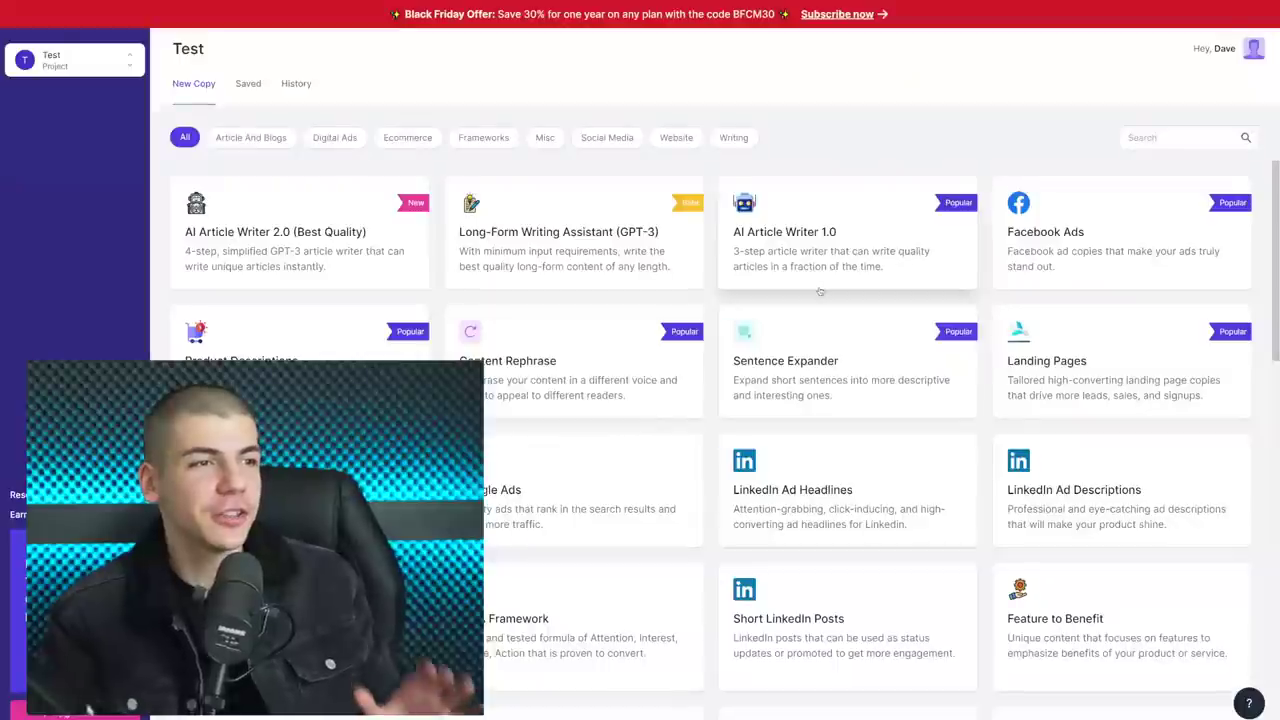
{"action": "scroll", "coordinate": [820, 290], "scroll_direction": "down", "scroll_amount": 3}
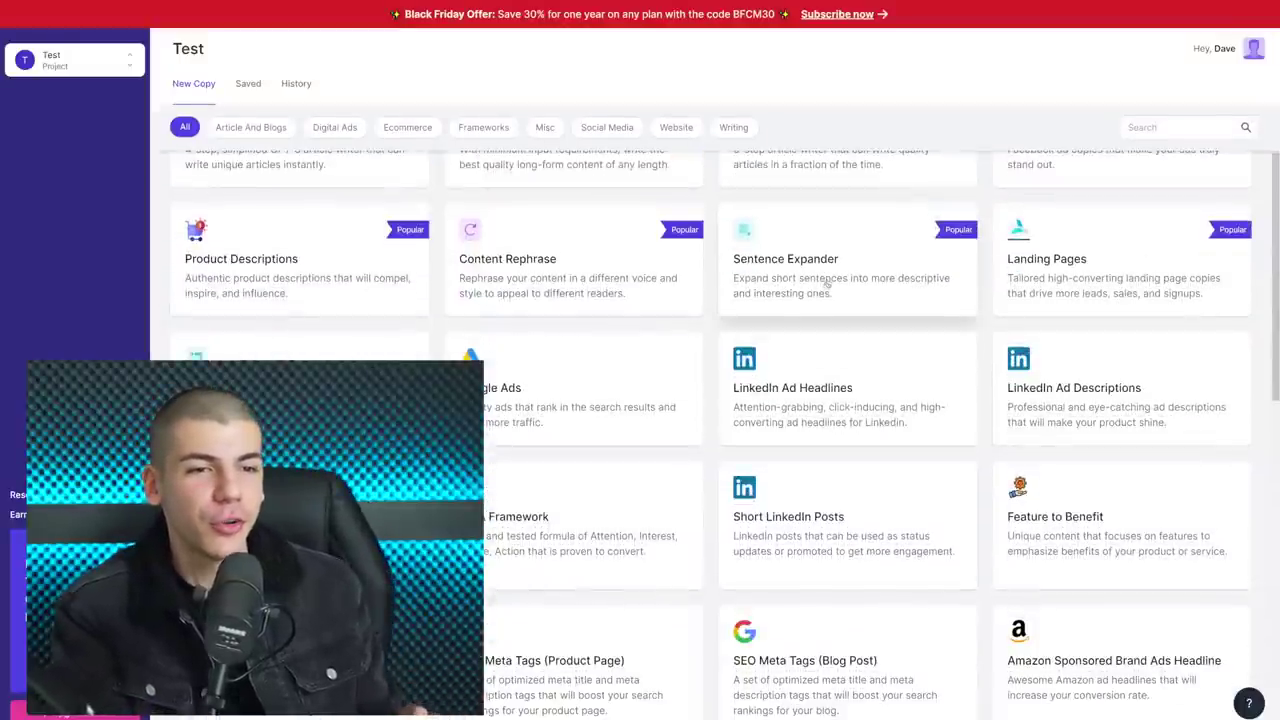
{"action": "scroll", "coordinate": [825, 286], "scroll_direction": "down", "scroll_amount": 2}
{"action": "scroll", "coordinate": [800, 295], "scroll_direction": "down", "scroll_amount": 2}
{"action": "scroll", "coordinate": [770, 310], "scroll_direction": "down", "scroll_amount": 2}
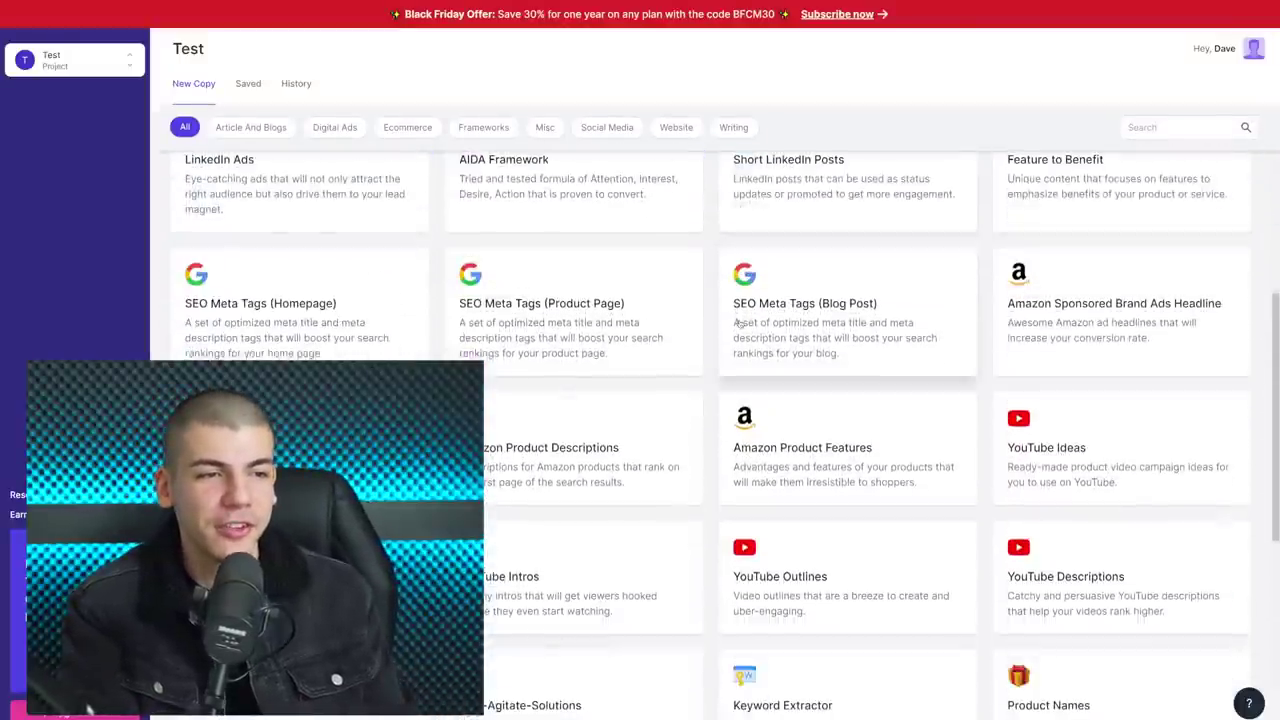
{"action": "scroll", "coordinate": [741, 322], "scroll_direction": "down", "scroll_amount": 2}
{"action": "scroll", "coordinate": [739, 322], "scroll_direction": "down", "scroll_amount": 1}
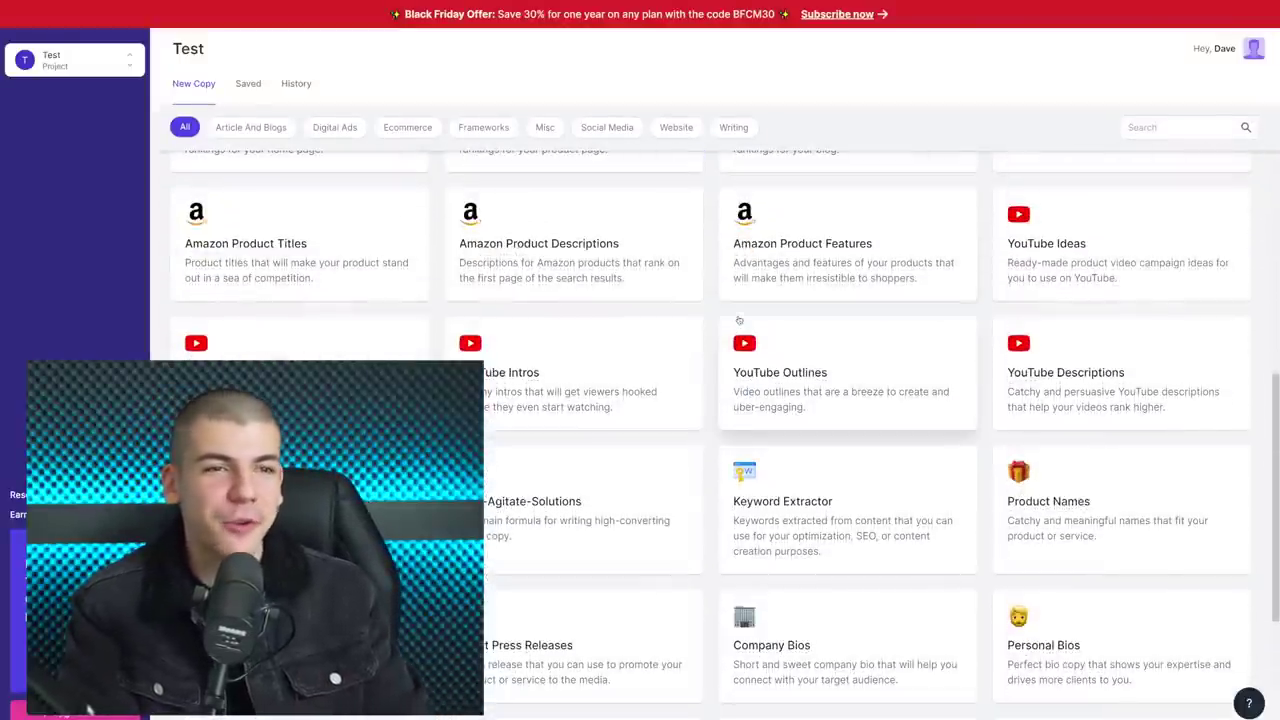
{"action": "scroll", "coordinate": [750, 330], "scroll_direction": "down", "scroll_amount": 1}
{"action": "scroll", "coordinate": [820, 410], "scroll_direction": "up", "scroll_amount": 1}
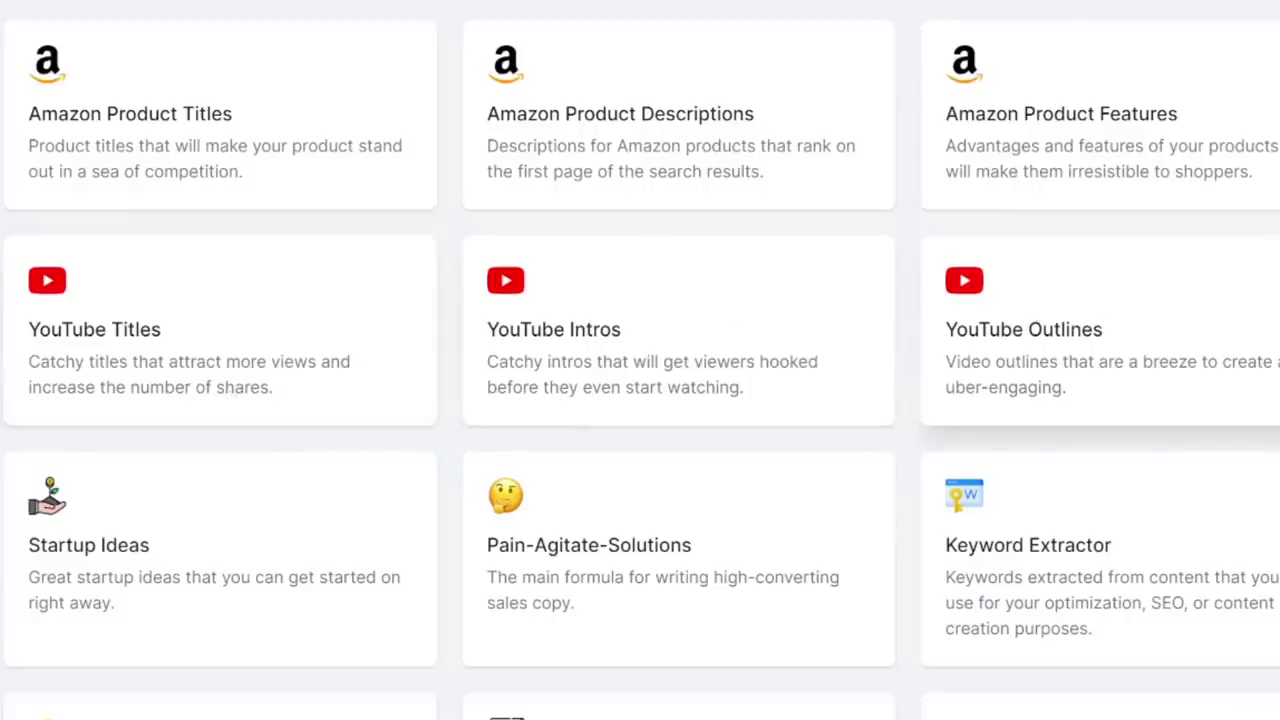
{"action": "scroll", "coordinate": [948, 320], "scroll_direction": "down", "scroll_amount": 3}
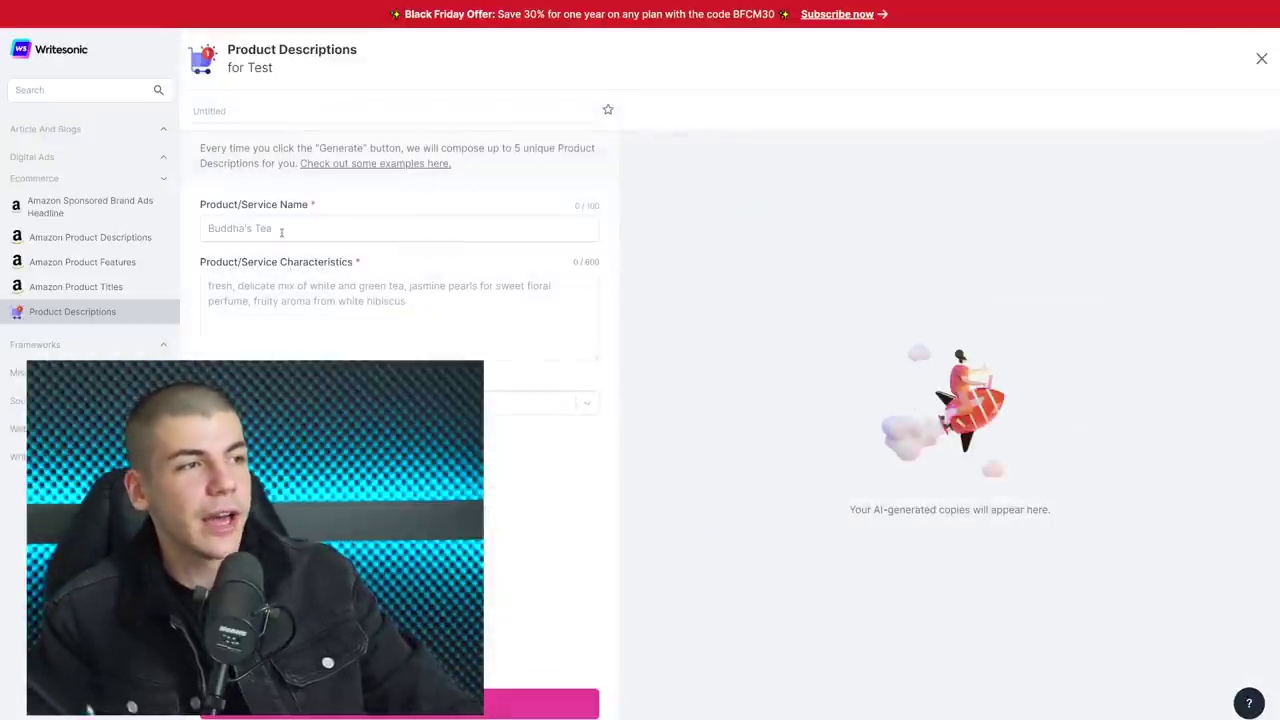
Enter '$1000 PayPal Gift Card Giveaway' as the Writesonic product name.
{"action": "left_click", "coordinate": [281, 231]}
{"action": "type", "text": "$1"}
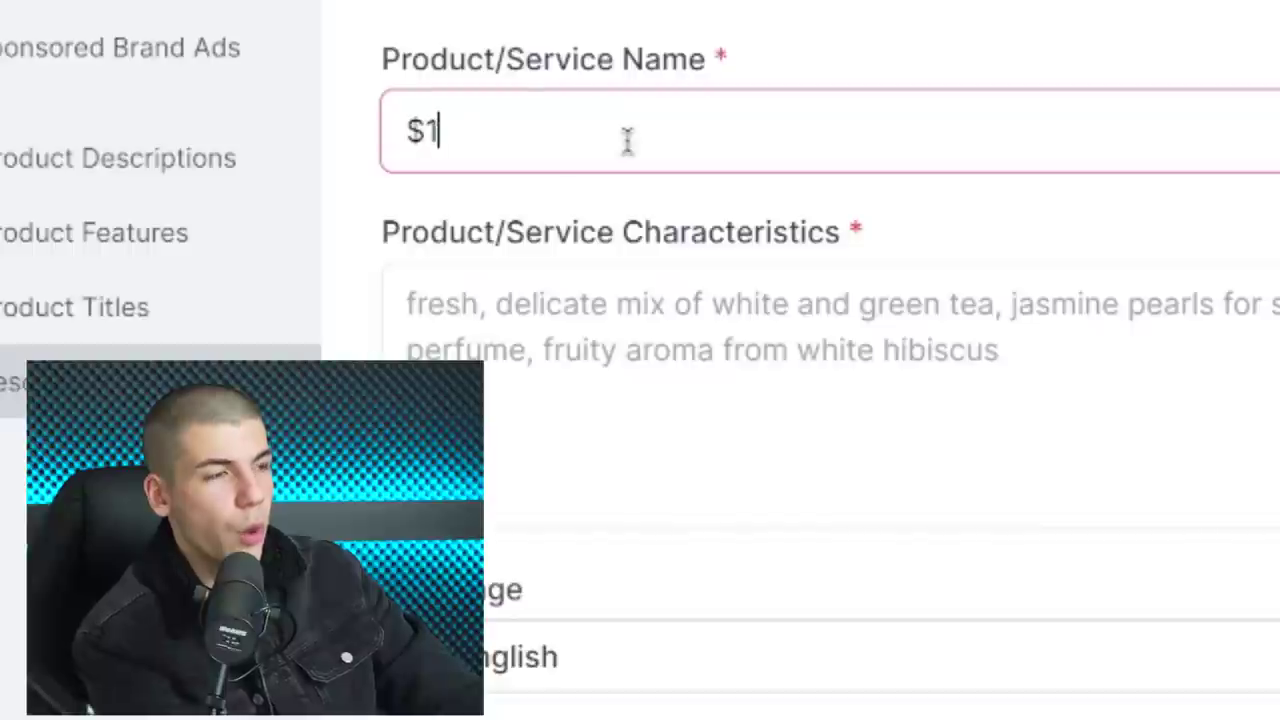
{"action": "type", "text": "Pal Gift Card Giveaway"}
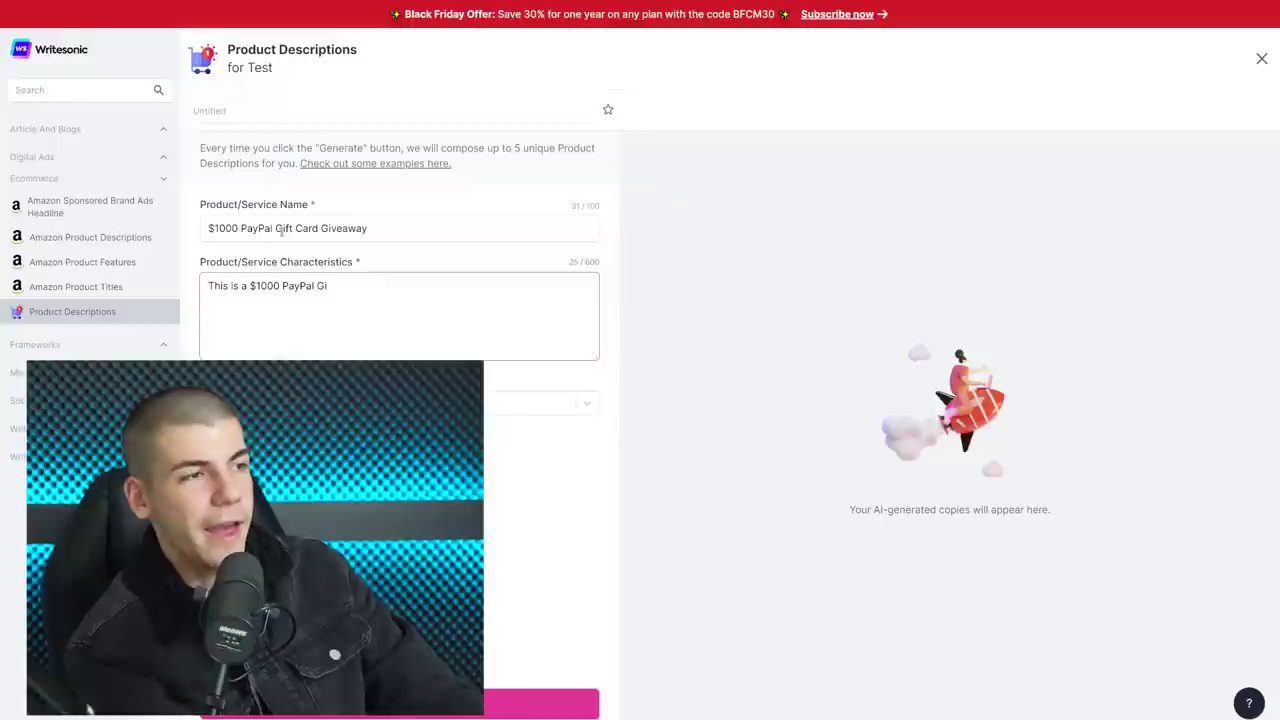
{"action": "type", "text": "i"}
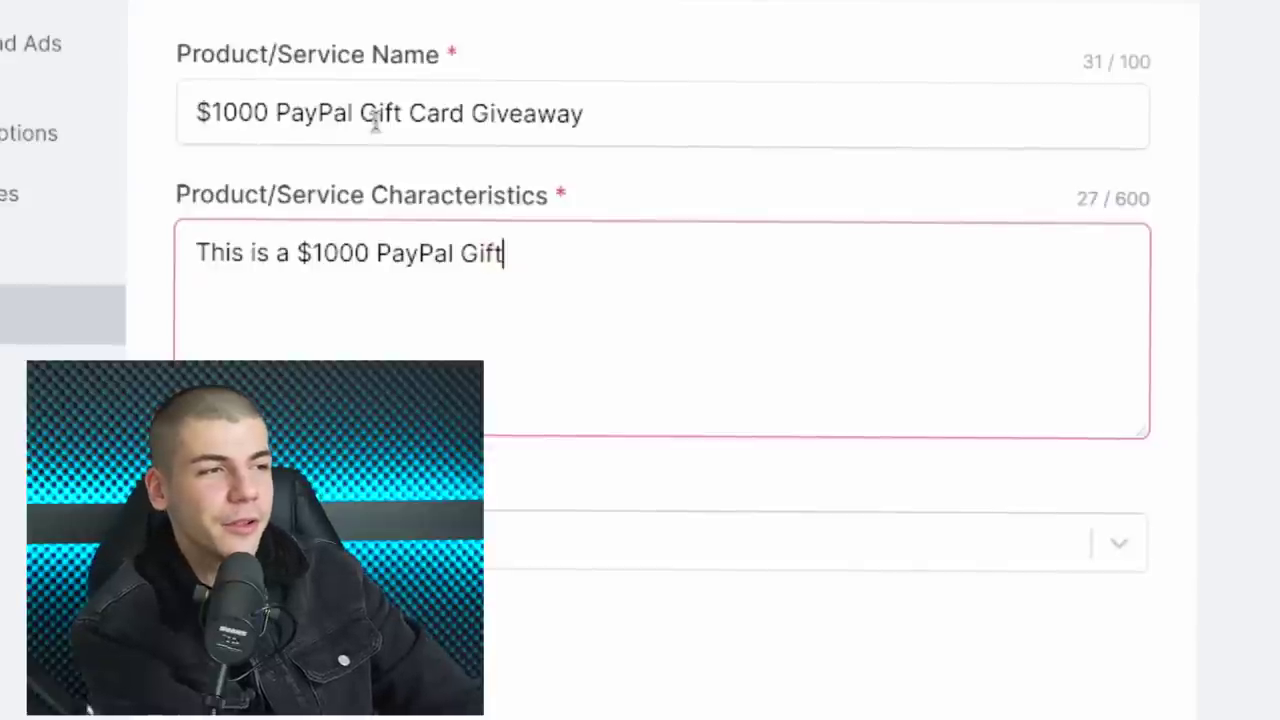
{"action": "type", "text": "way"}
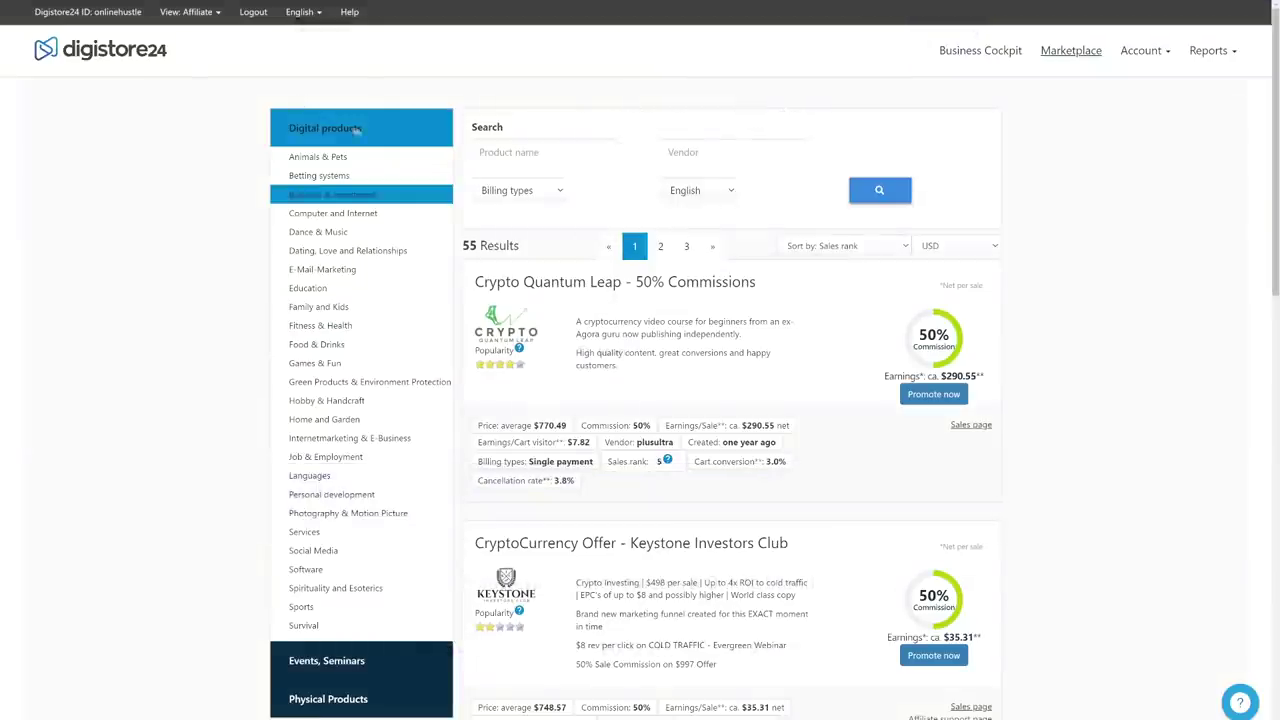
Reveal the Digistore24 affiliate promolink for Crypto Quantum Leap via Promote now.
{"action": "left_click", "coordinate": [933, 394]}
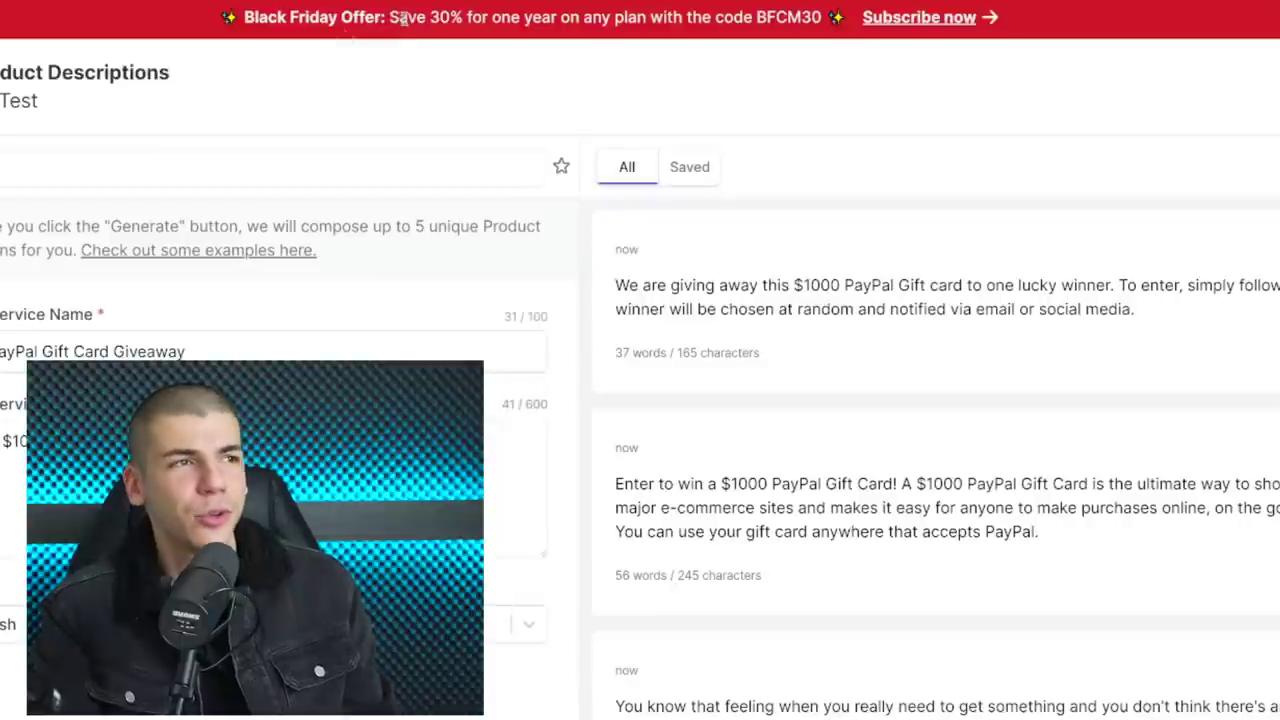
Select the text of the second generated Writesonic giveaway description.
{"action": "left_click_drag", "start_coordinate": [404, 19], "coordinate": [528, 19]}
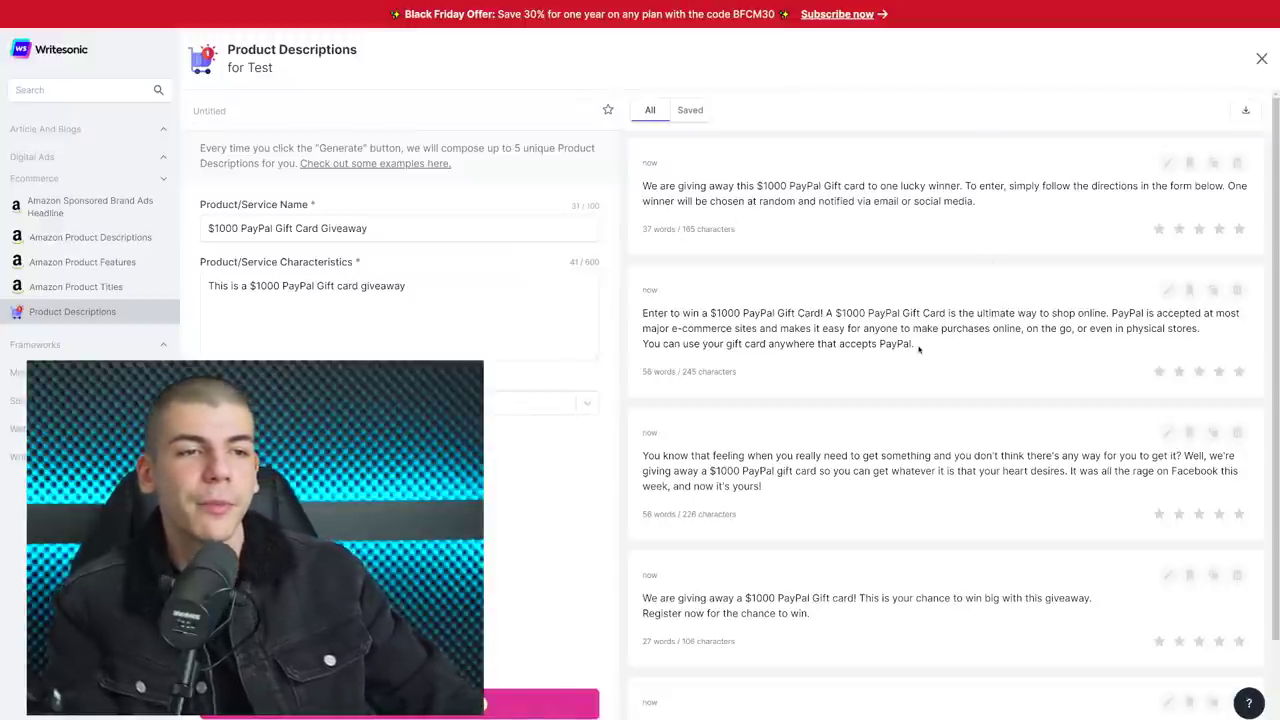
{"action": "left_click_drag", "start_coordinate": [851, 344], "coordinate": [653, 314]}
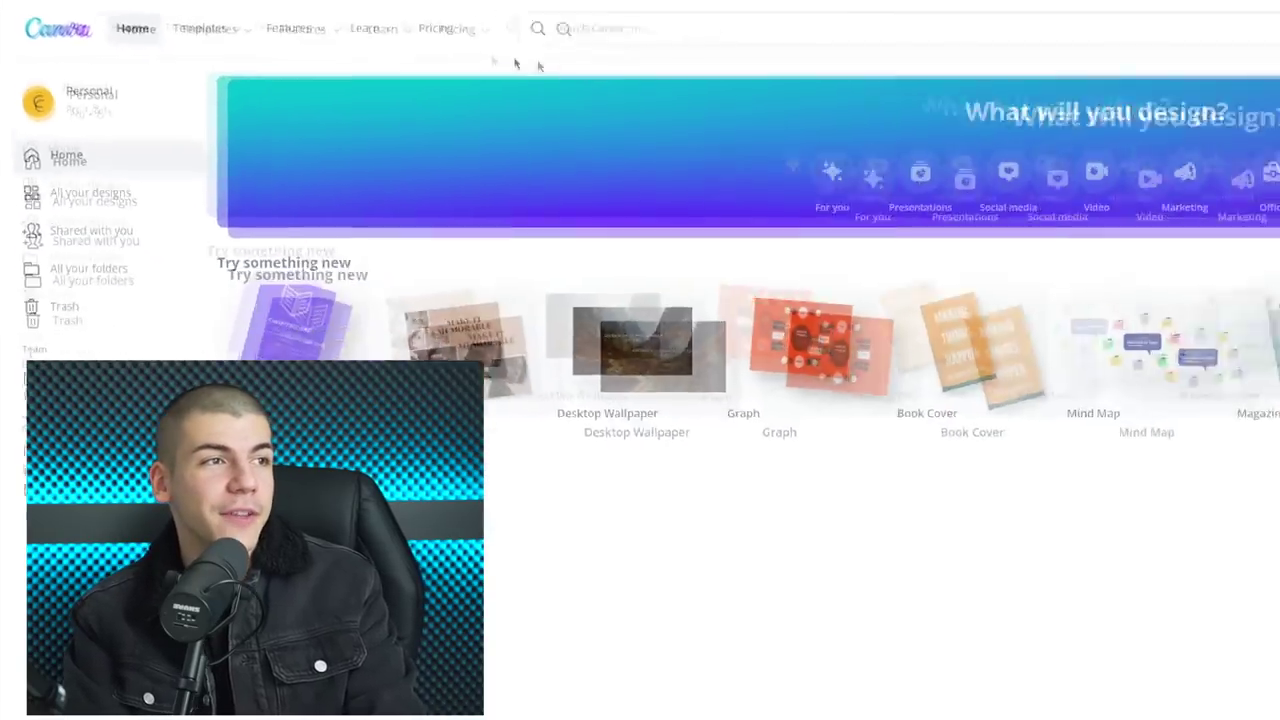
Search Canva templates for 'instagram' and open the Black Friday Sale Instagram post.
{"action": "left_click", "coordinate": [789, 58]}
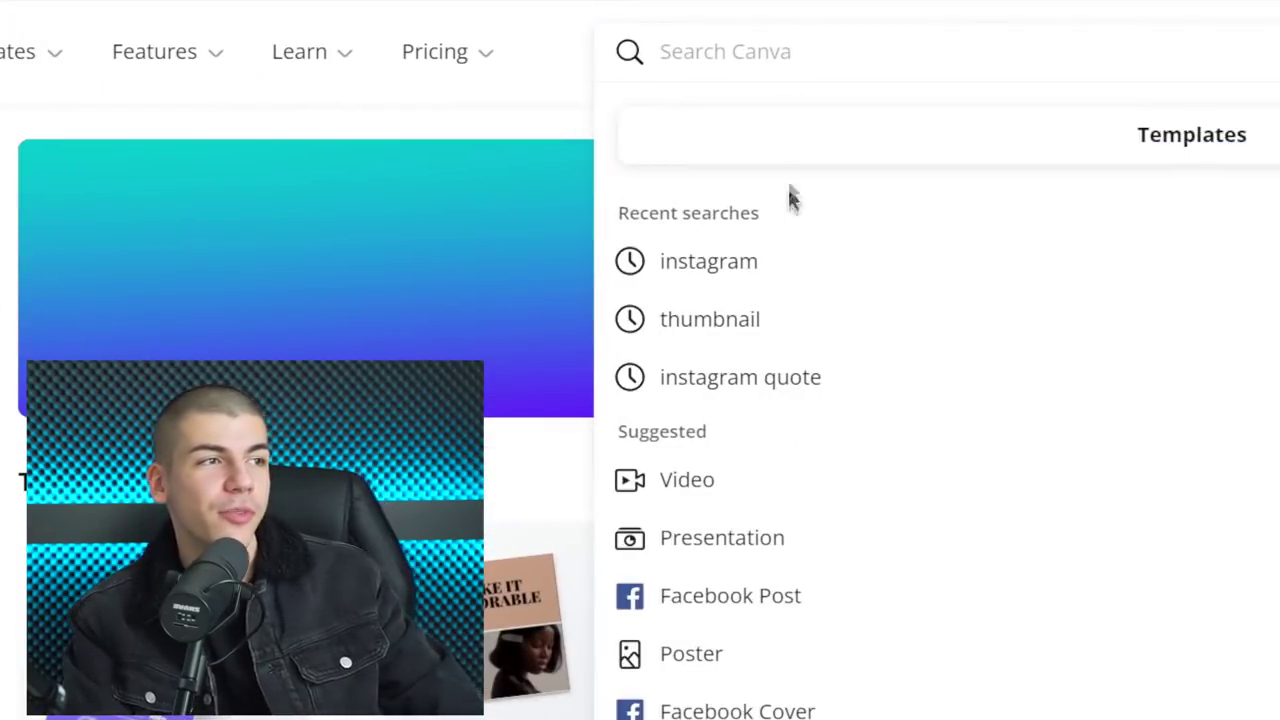
{"action": "left_click", "coordinate": [789, 259]}
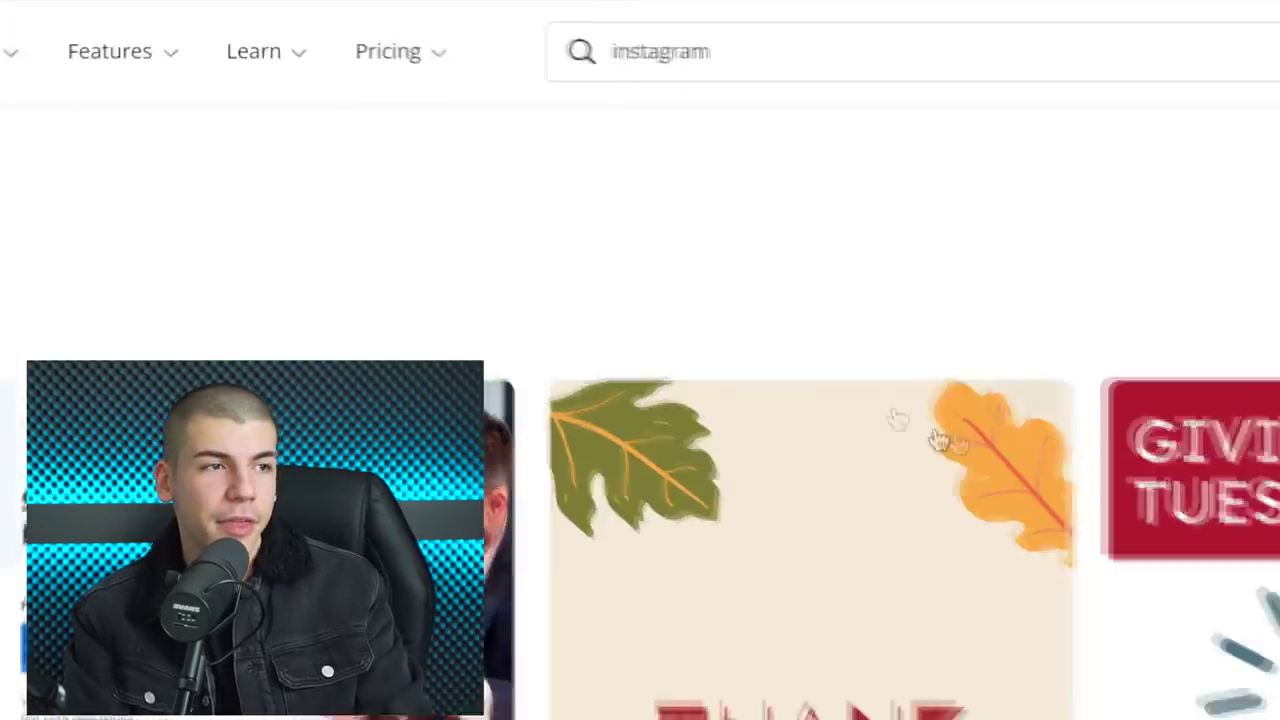
{"action": "scroll", "coordinate": [700, 400], "scroll_direction": "down", "scroll_amount": 3}
{"action": "scroll", "coordinate": [700, 400], "scroll_direction": "down", "scroll_amount": 5}
{"action": "scroll", "coordinate": [700, 400], "scroll_direction": "down", "scroll_amount": 5}
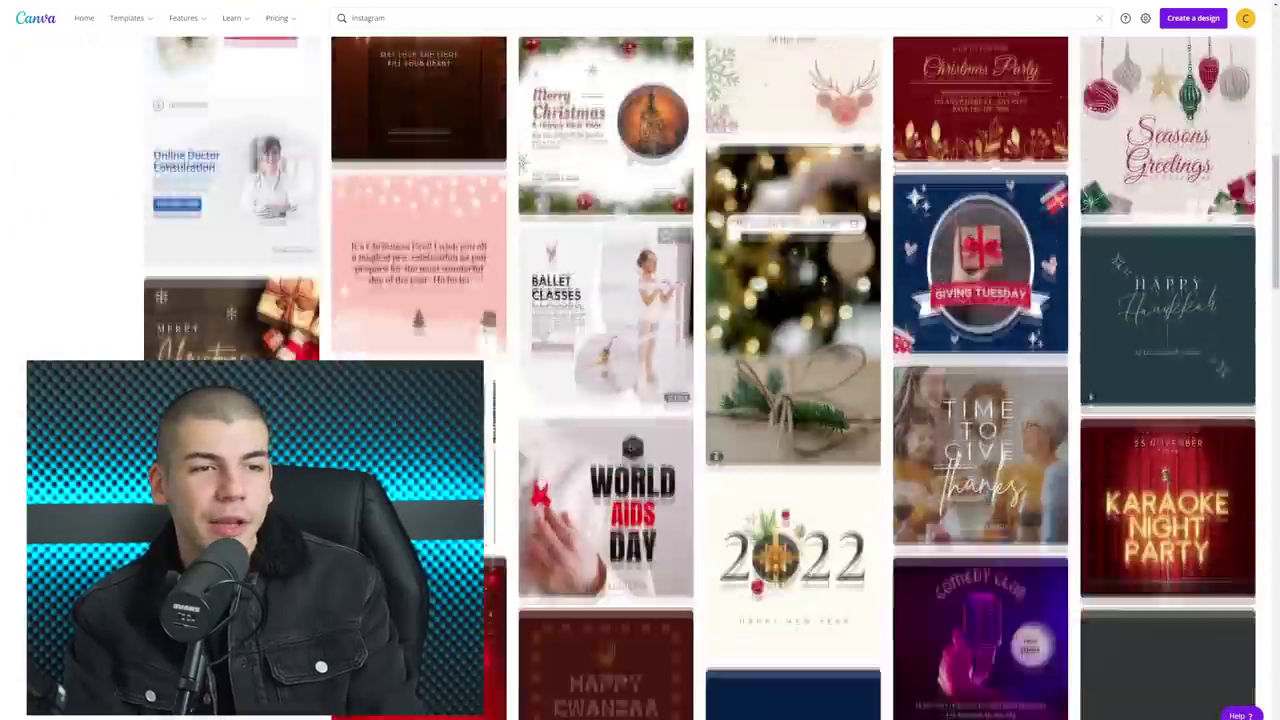
{"action": "scroll", "coordinate": [553, 453], "scroll_direction": "down", "scroll_amount": 3}
{"action": "scroll", "coordinate": [553, 453], "scroll_direction": "down", "scroll_amount": 2}
{"action": "scroll", "coordinate": [553, 453], "scroll_direction": "up", "scroll_amount": 4}
{"action": "scroll", "coordinate": [553, 453], "scroll_direction": "up", "scroll_amount": 5}
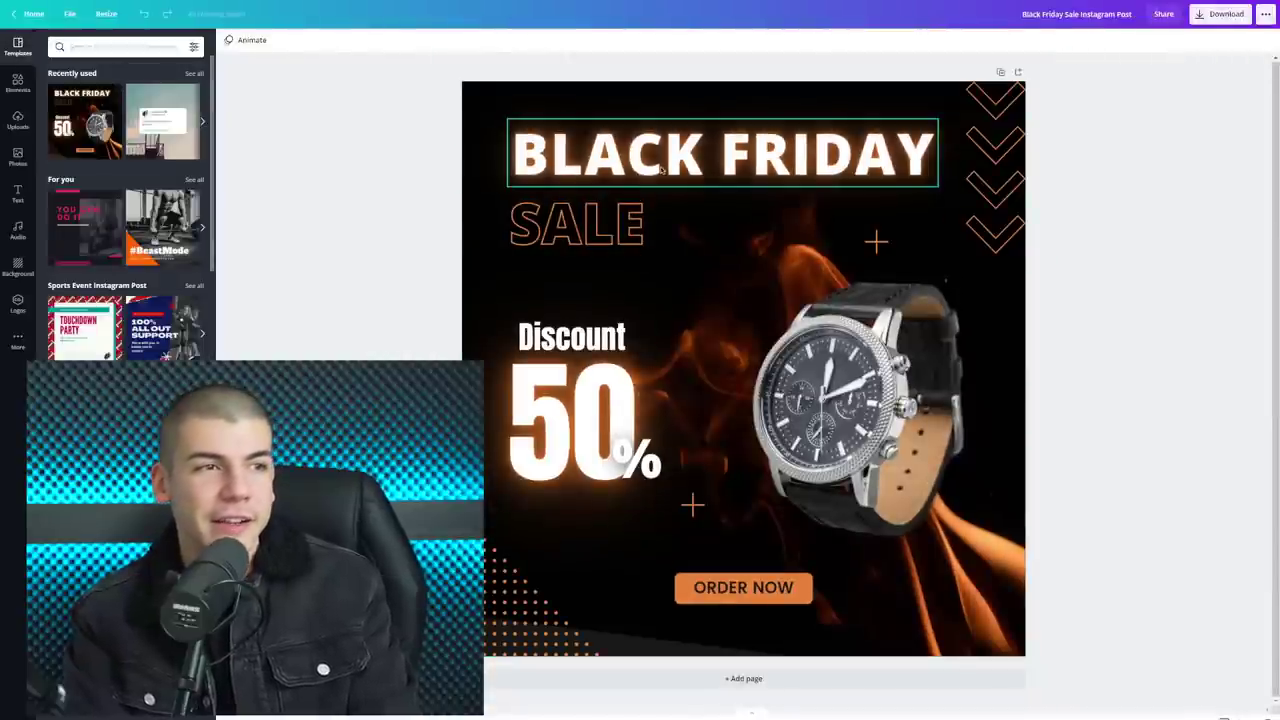
Change the BLACK FRIDAY headline to GIVEAWAY and SALE to $1000 on one line.
{"action": "double_click", "coordinate": [660, 170]}
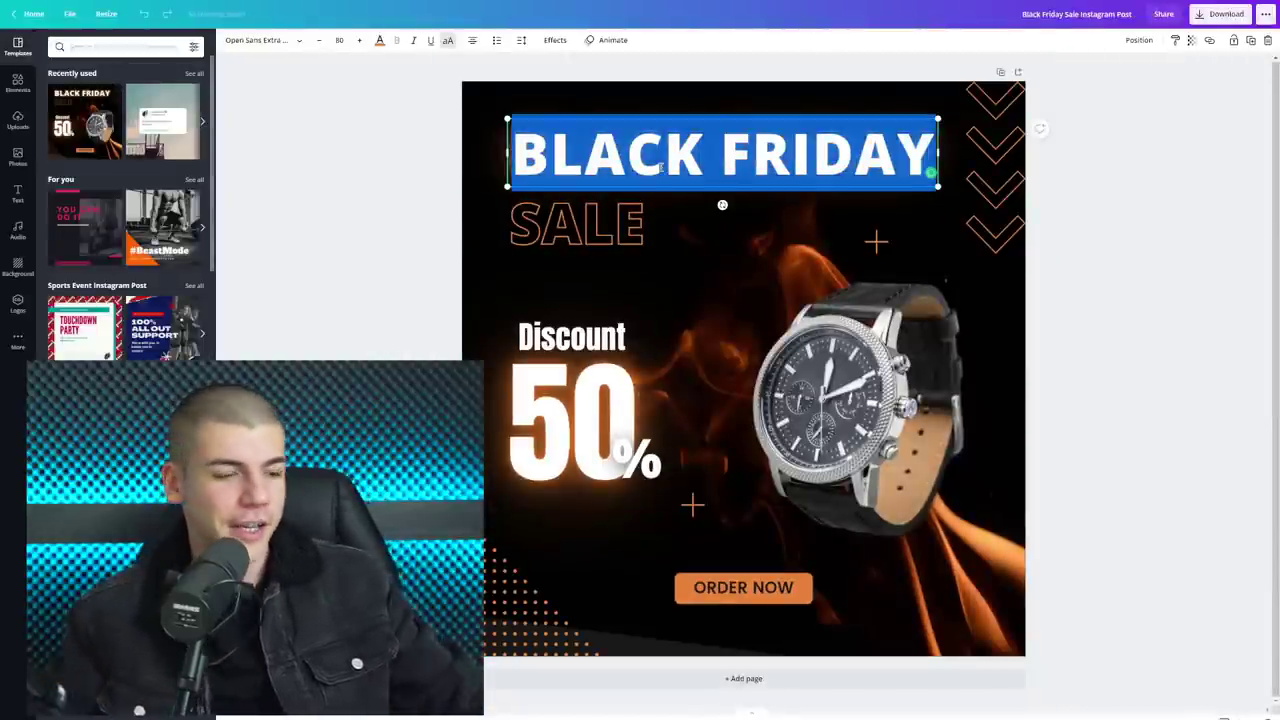
{"action": "type", "text": "GIVEAWAY"}
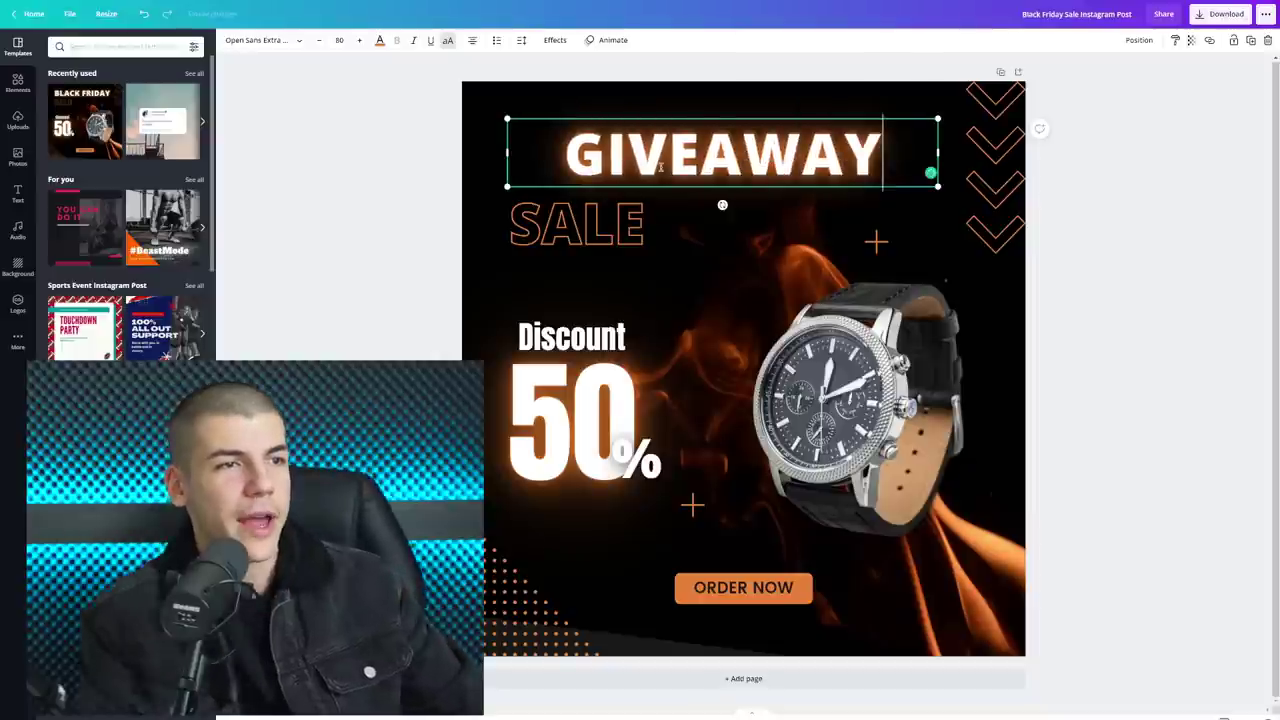
{"action": "double_click", "coordinate": [610, 220]}
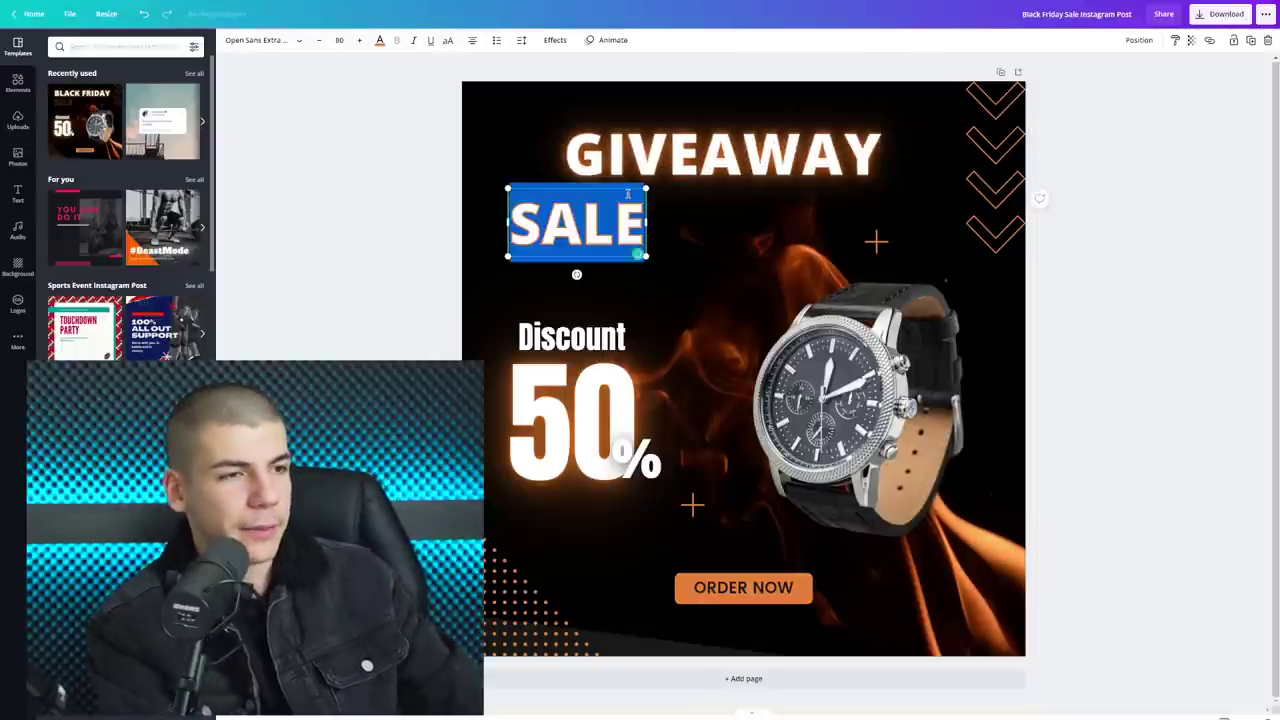
{"action": "type", "text": "$1000"}
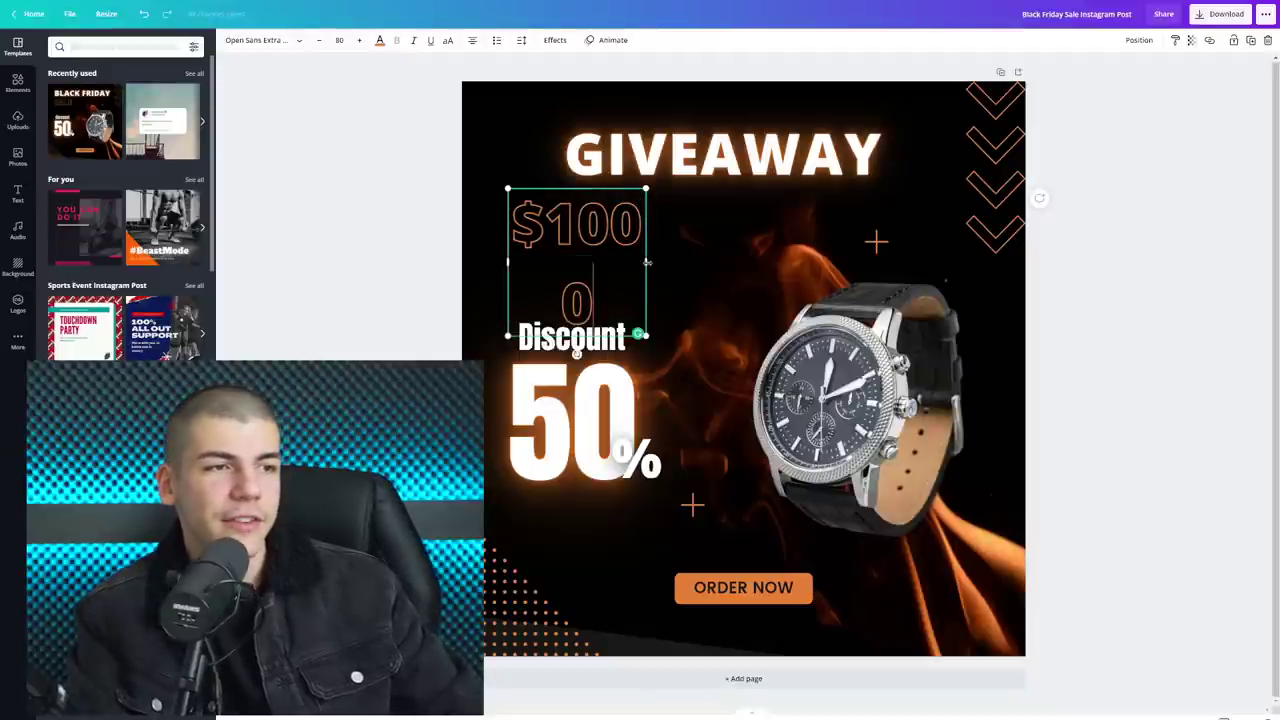
{"action": "left_click_drag", "start_coordinate": [647, 262], "coordinate": [695, 262]}
{"action": "left_click", "coordinate": [762, 240]}
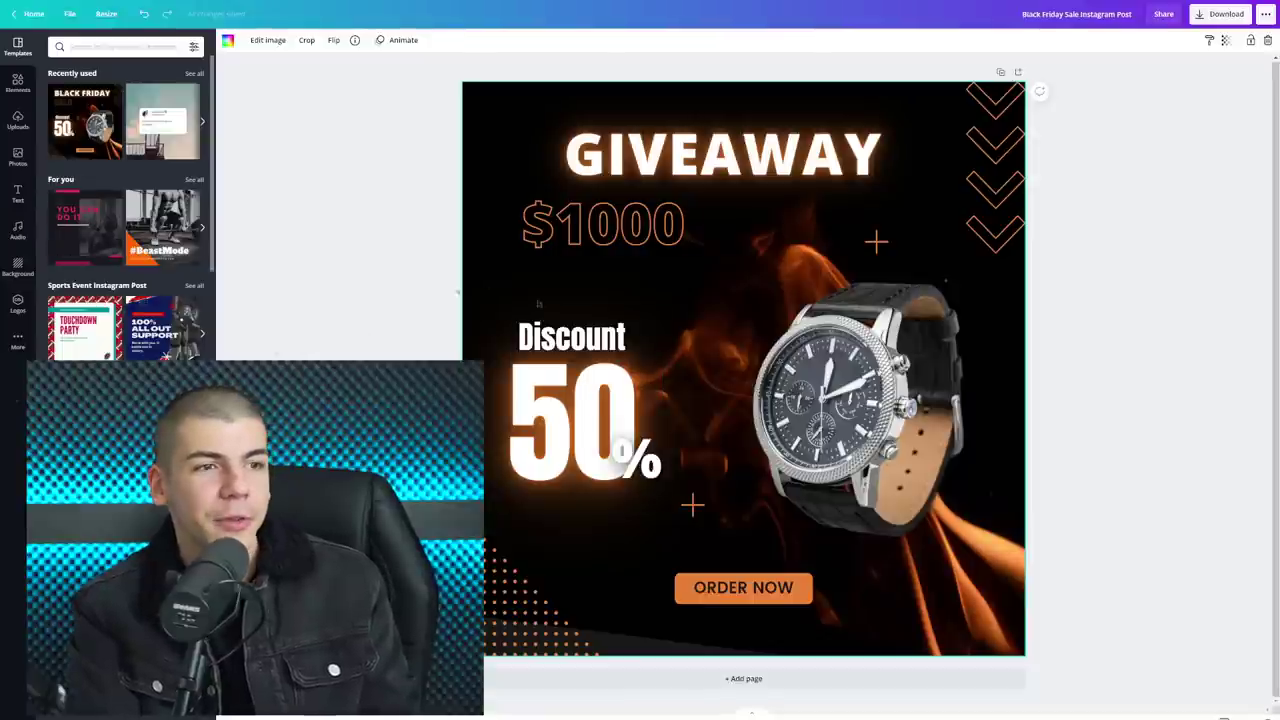
Replace the 50% discount figure with $1000, widened onto one line.
{"action": "left_click", "coordinate": [556, 418]}
{"action": "double_click", "coordinate": [555, 416]}
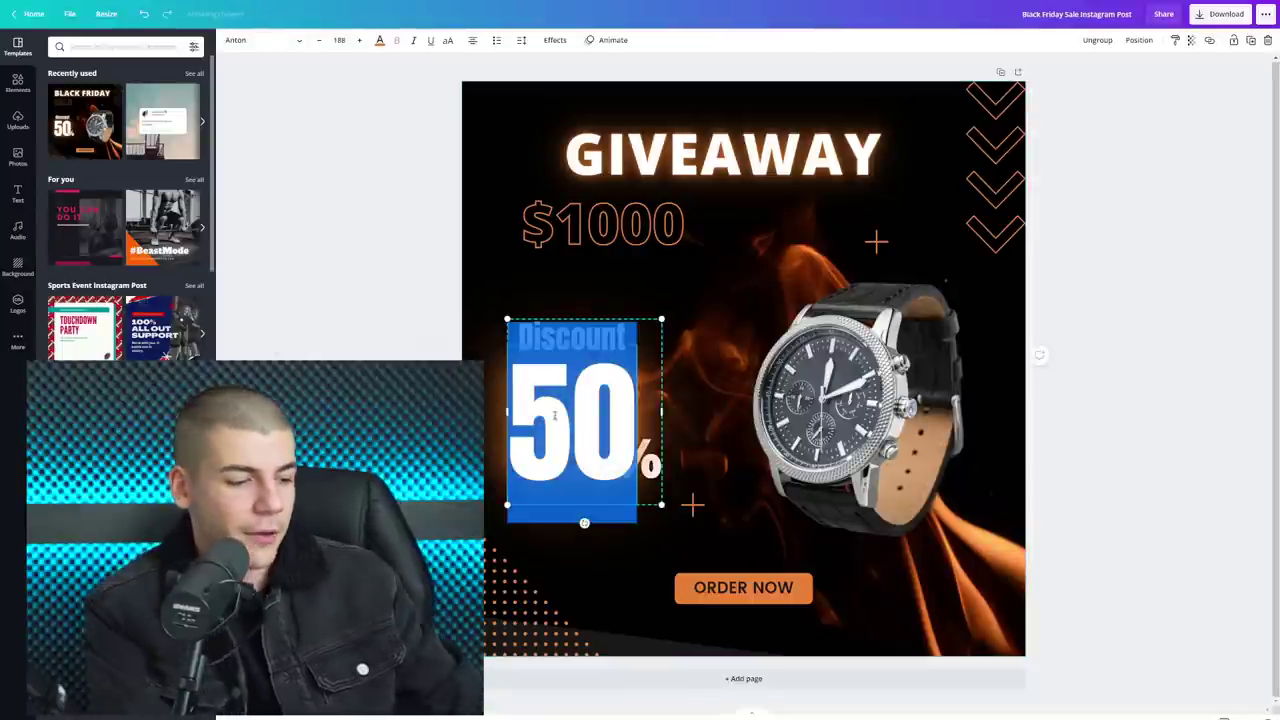
{"action": "key", "text": "BackSpace"}
{"action": "type", "text": "1"}
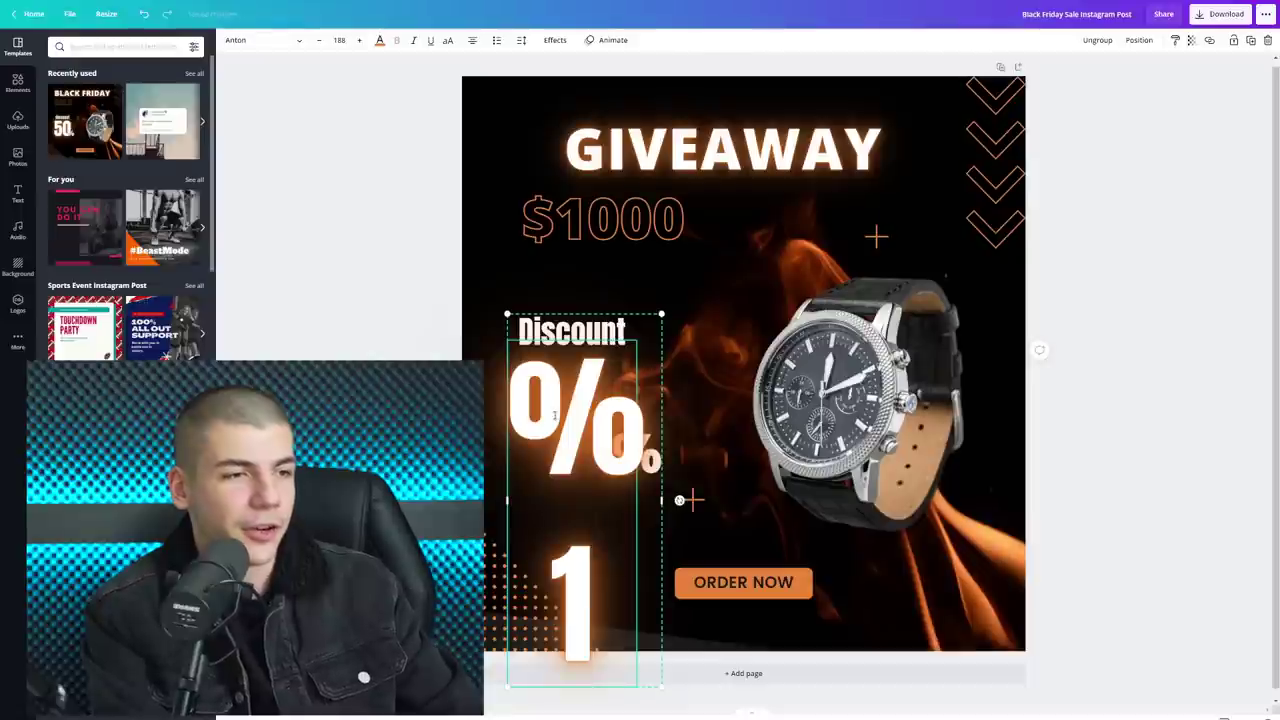
{"action": "type", "text": "000"}
{"action": "key", "text": "ctrl+a"}
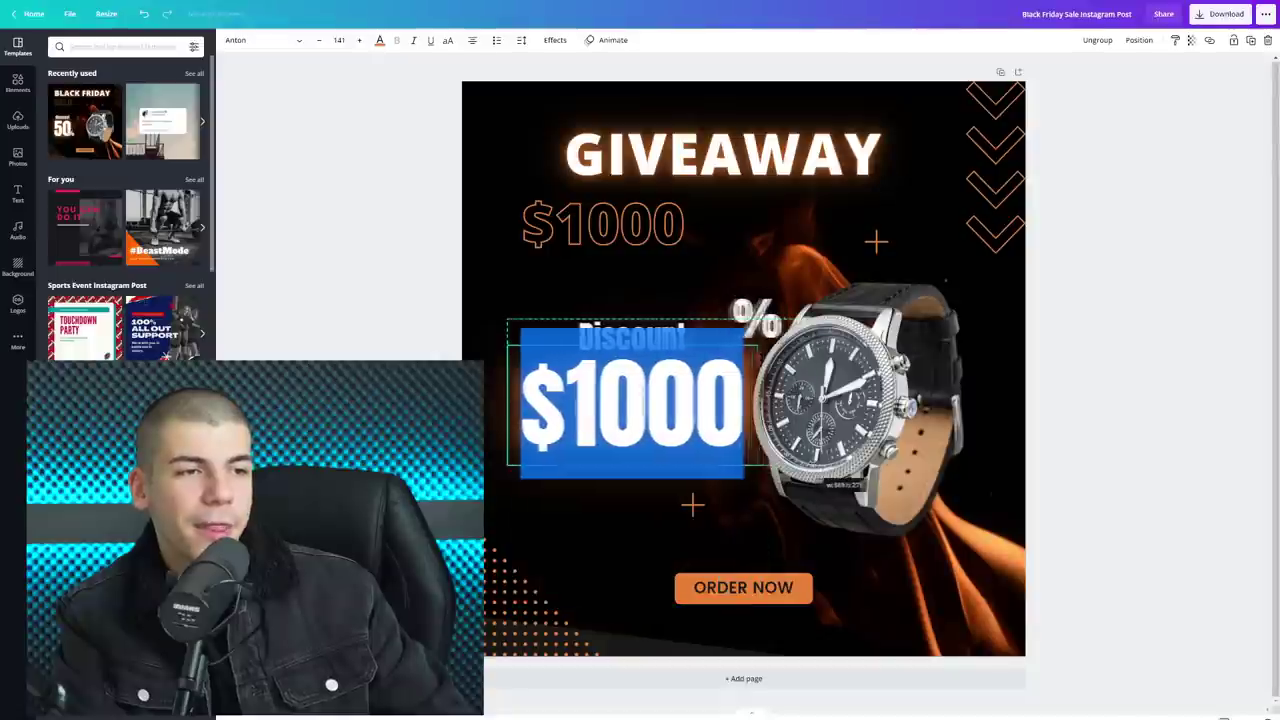
{"action": "left_click_drag", "start_coordinate": [661, 407], "coordinate": [815, 470]}
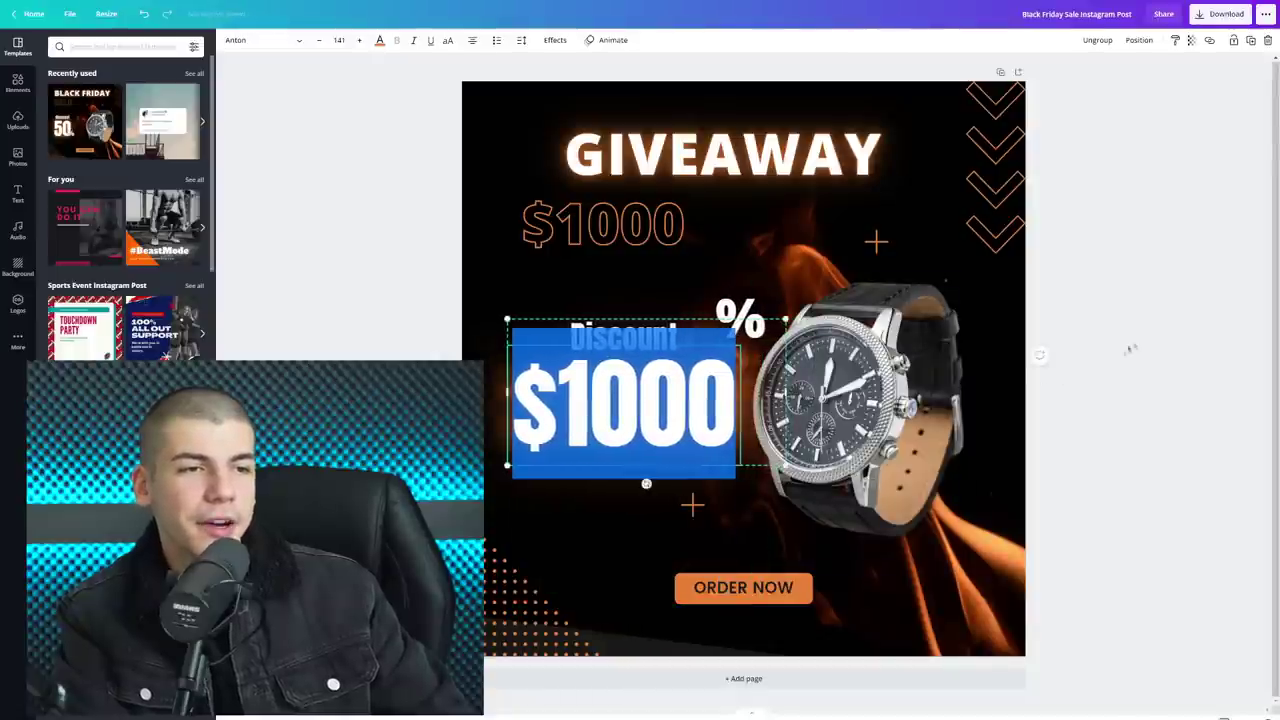
{"action": "left_click", "coordinate": [1040, 355]}
{"action": "left_click", "coordinate": [950, 330]}
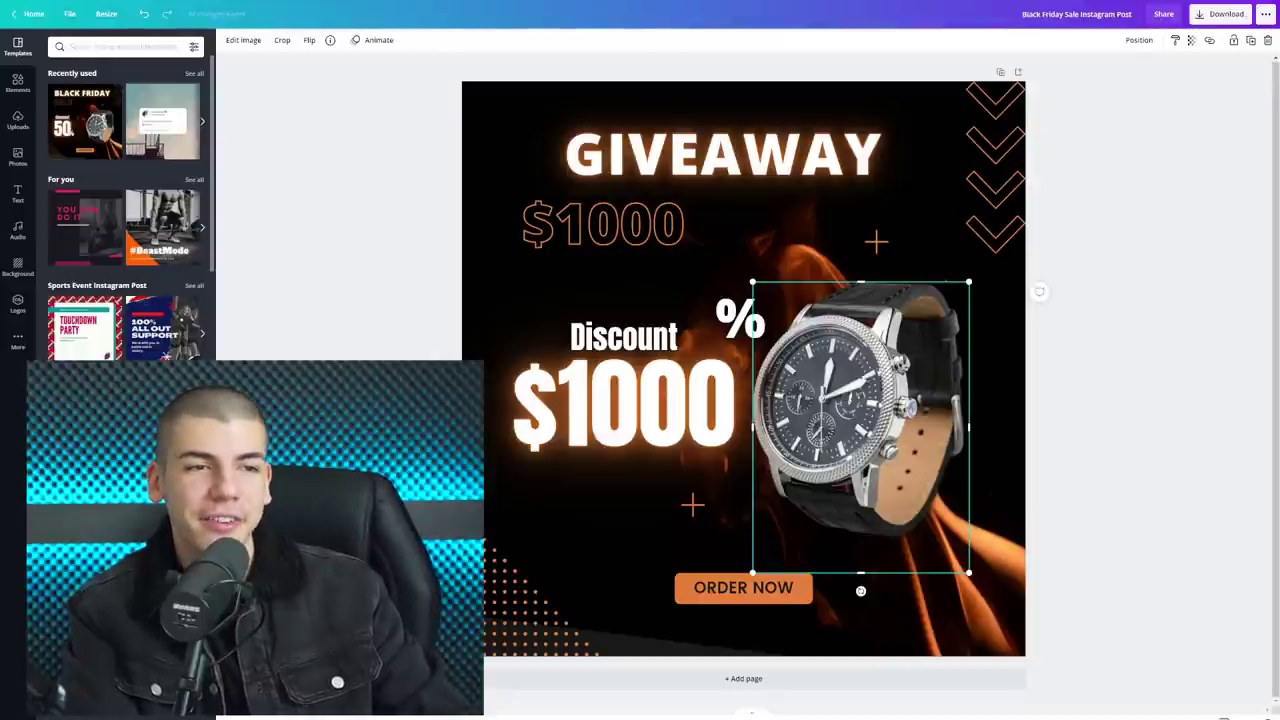
Replace the watch photo with the uploaded PayPal card image, resized and placed beside $1000.
{"action": "key", "text": "Delete"}
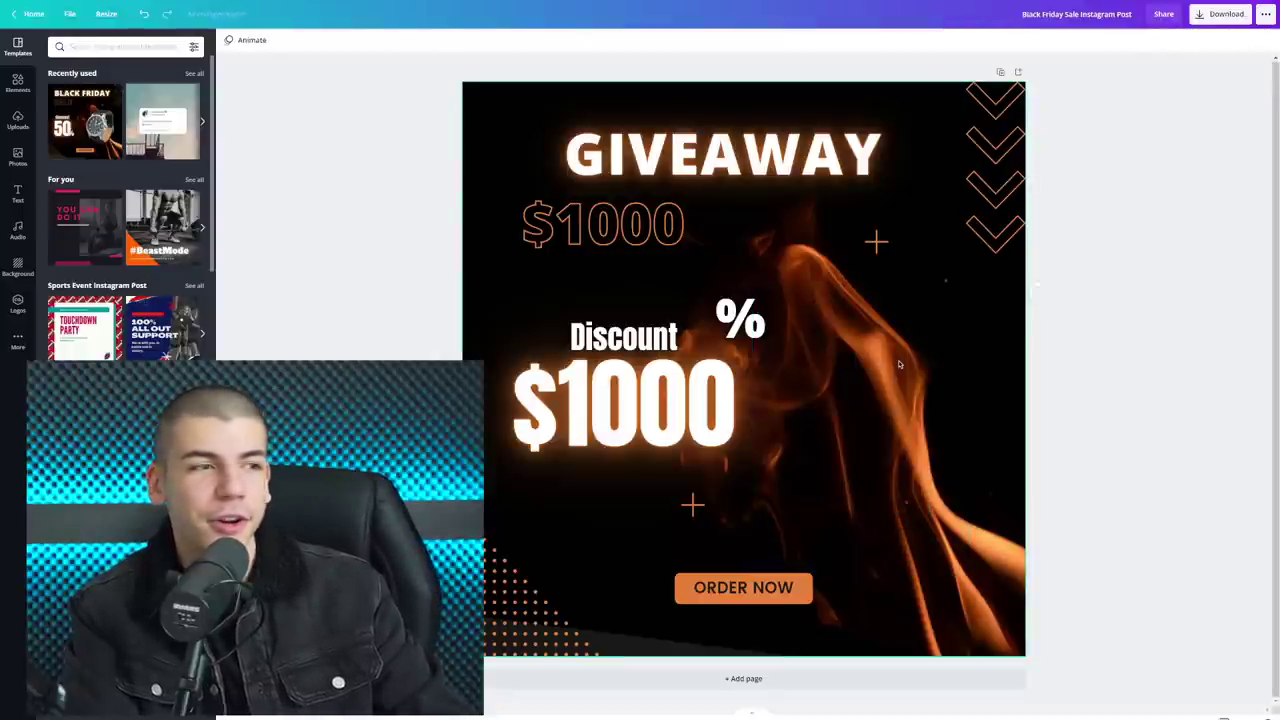
{"action": "left_click", "coordinate": [17, 120]}
{"action": "left_click", "coordinate": [90, 175]}
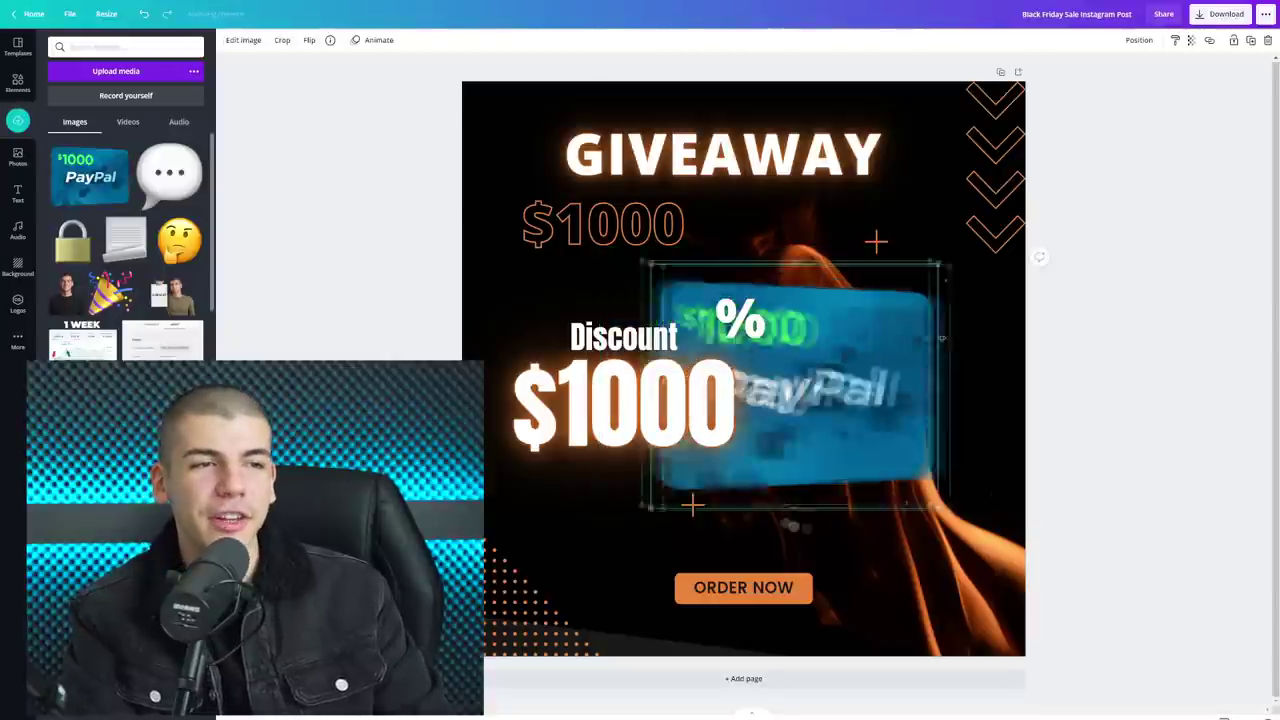
{"action": "left_click_drag", "start_coordinate": [885, 314], "coordinate": [993, 333]}
{"action": "mouse_move", "coordinate": [993, 268]}
{"action": "left_mouse_down"}
{"action": "mouse_move", "coordinate": [919, 331]}
{"action": "mouse_move", "coordinate": [946, 371]}
{"action": "left_mouse_up"}
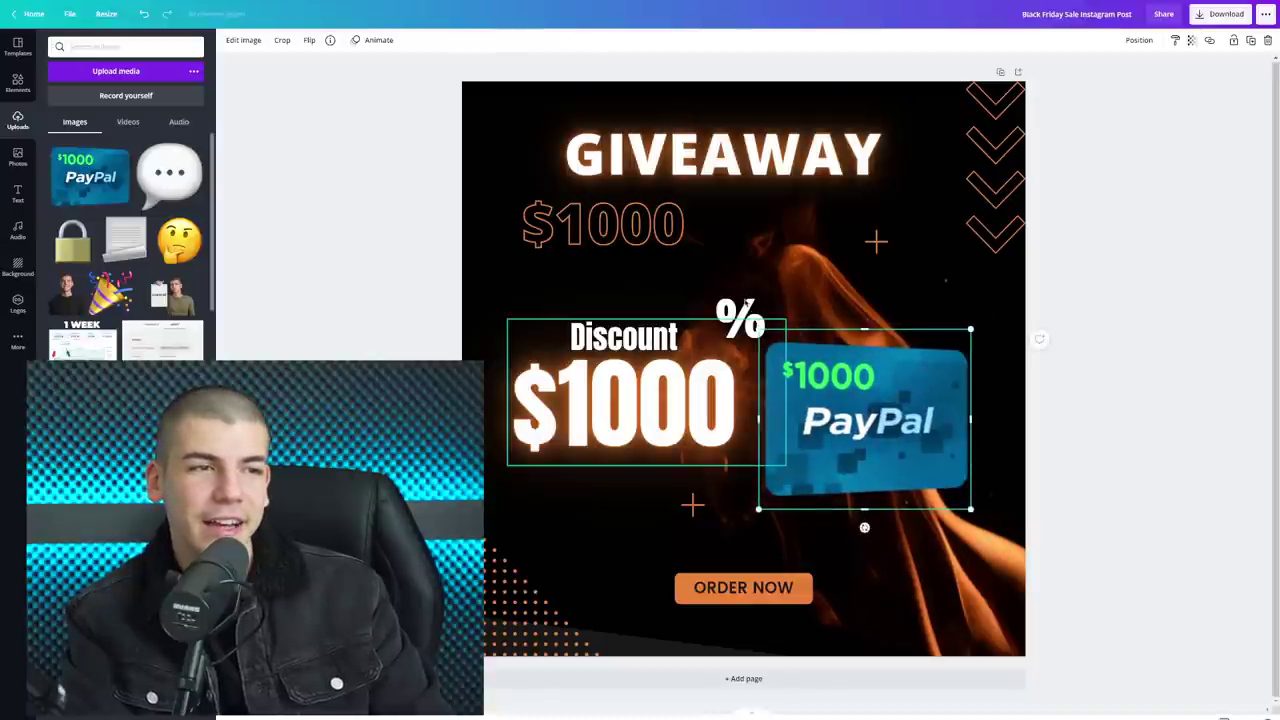
{"action": "left_click_drag", "start_coordinate": [752, 298], "coordinate": [870, 348]}
Deselect the PayPal card and start editing the ORDER NOW button text.
{"action": "left_click", "coordinate": [1149, 283]}
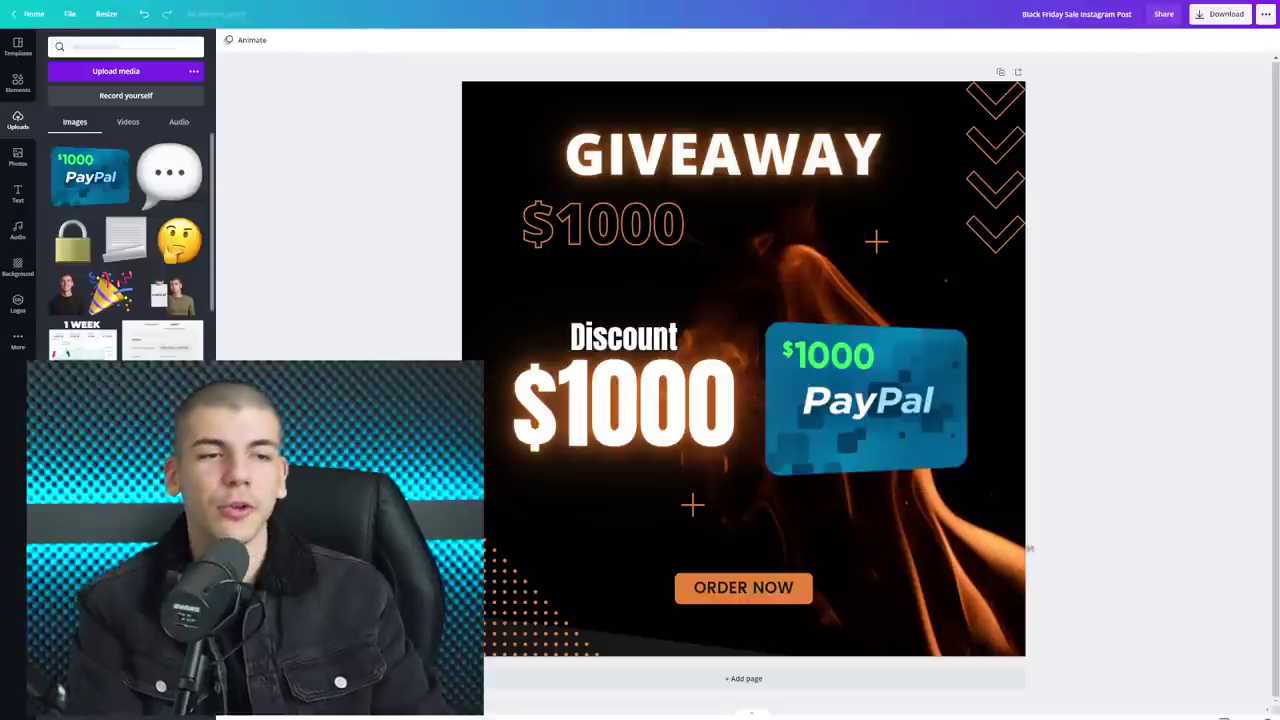
{"action": "left_click", "coordinate": [993, 507]}
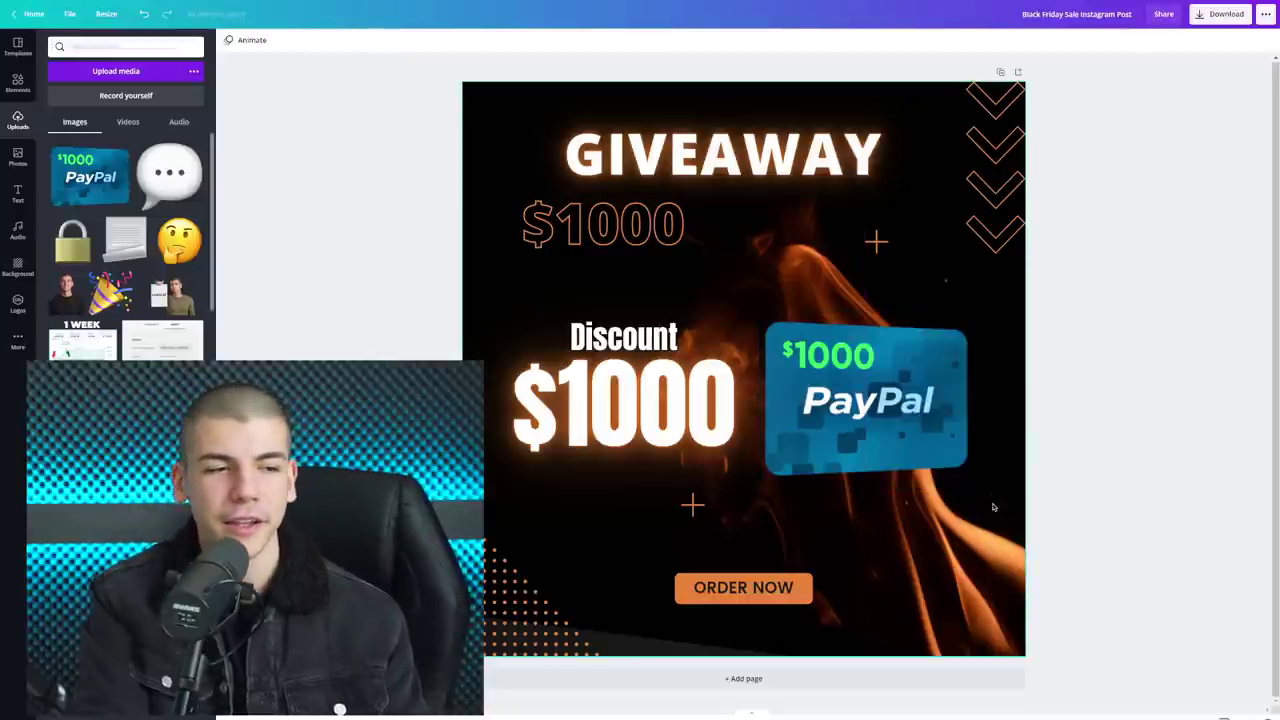
{"action": "double_click", "coordinate": [765, 588]}
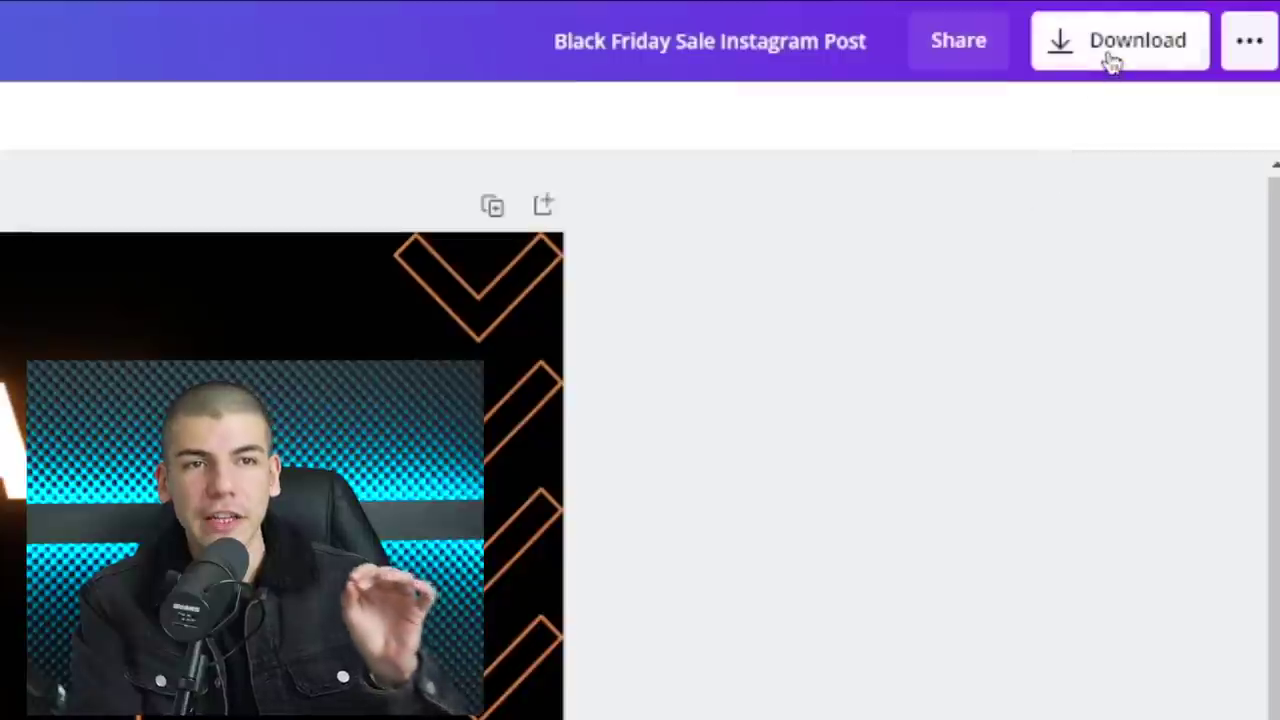
{"action": "left_click", "coordinate": [1112, 62]}
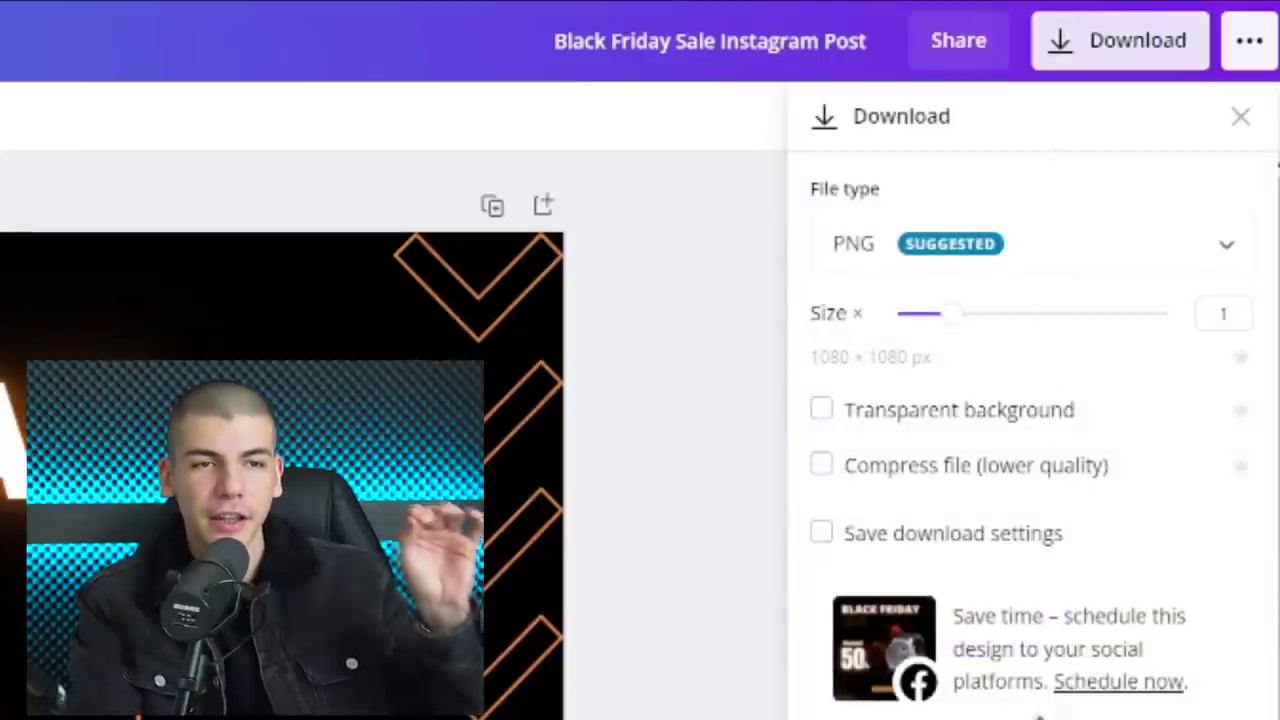
{"action": "key", "text": "Escape"}
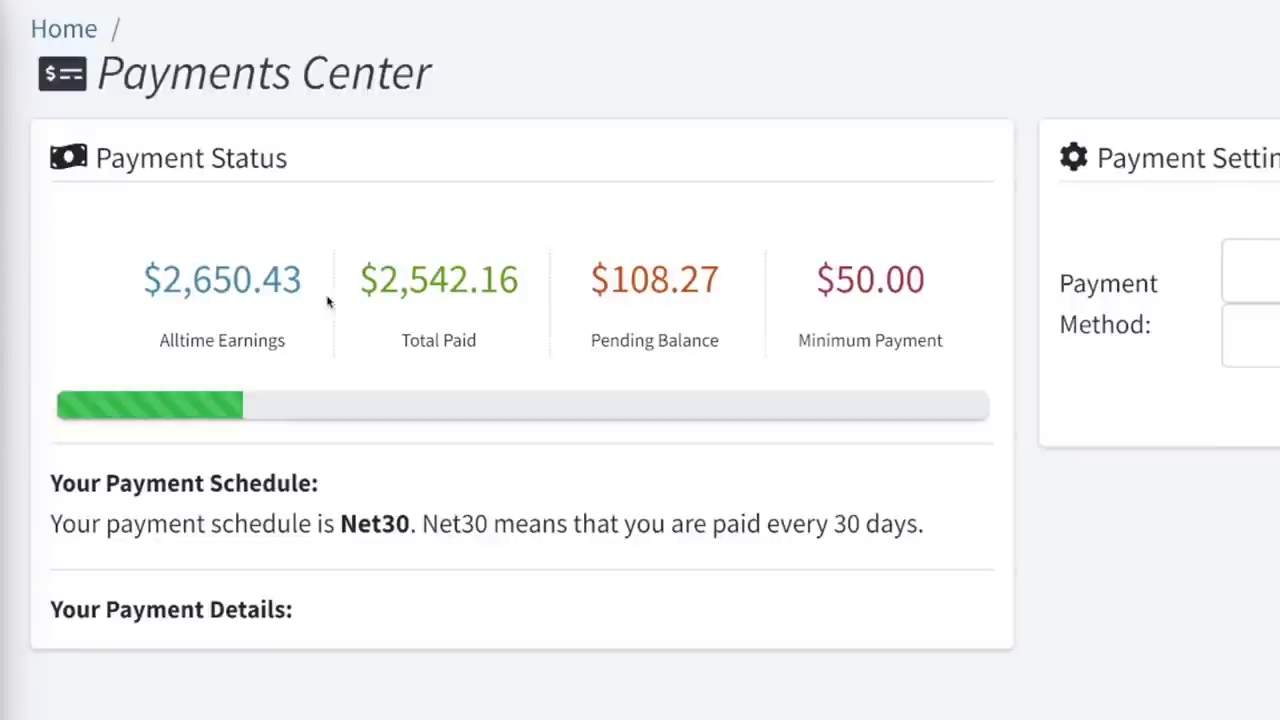
Scroll down the Shoutcart page and back up to the top.
{"action": "scroll", "coordinate": [897, 410], "scroll_direction": "down", "scroll_amount": 5}
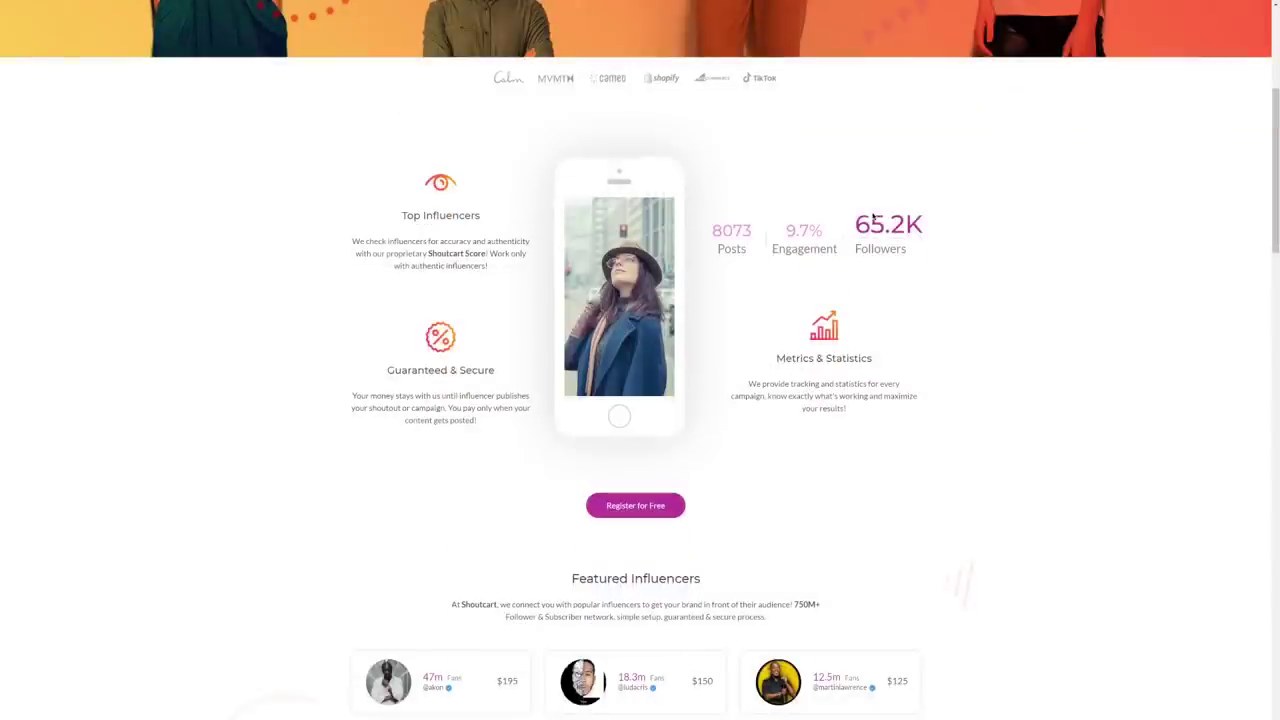
{"action": "scroll", "coordinate": [897, 410], "scroll_direction": "down", "scroll_amount": 3}
{"action": "scroll", "coordinate": [934, 486], "scroll_direction": "down", "scroll_amount": 2}
{"action": "scroll", "coordinate": [957, 503], "scroll_direction": "up", "scroll_amount": 2}
{"action": "scroll", "coordinate": [957, 503], "scroll_direction": "up", "scroll_amount": 4}
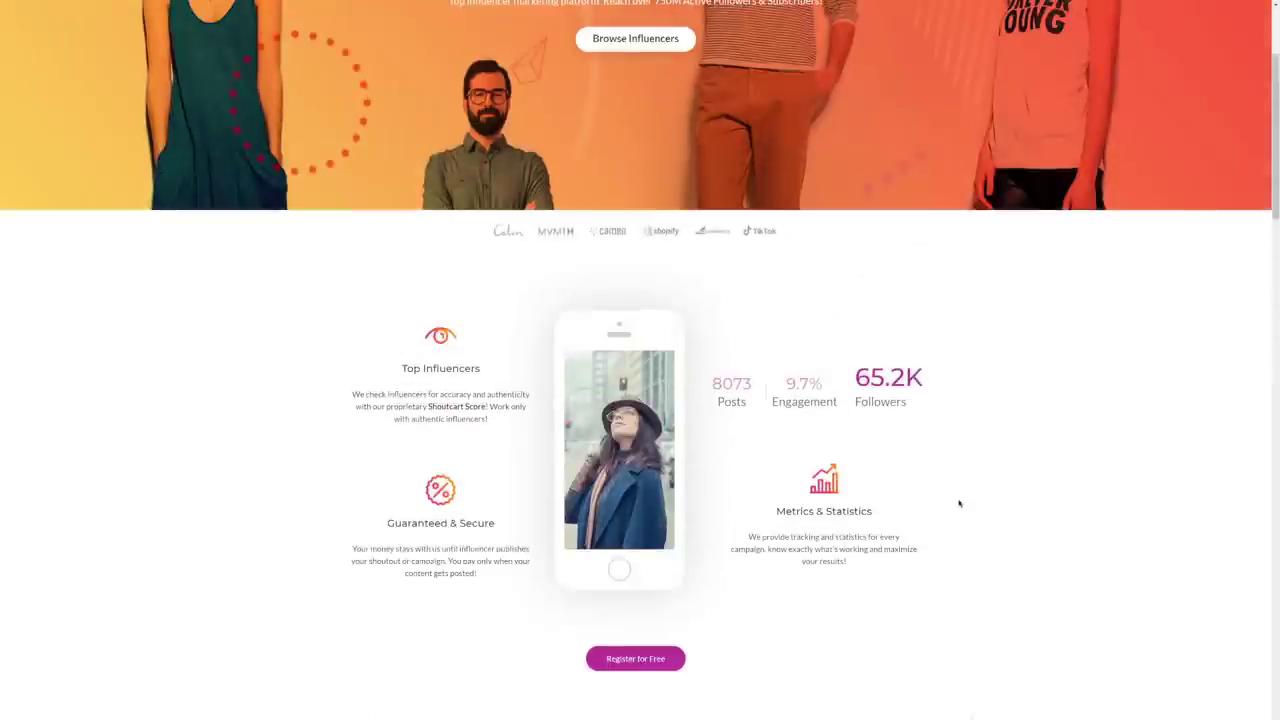
{"action": "scroll", "coordinate": [952, 497], "scroll_direction": "up", "scroll_amount": 3}
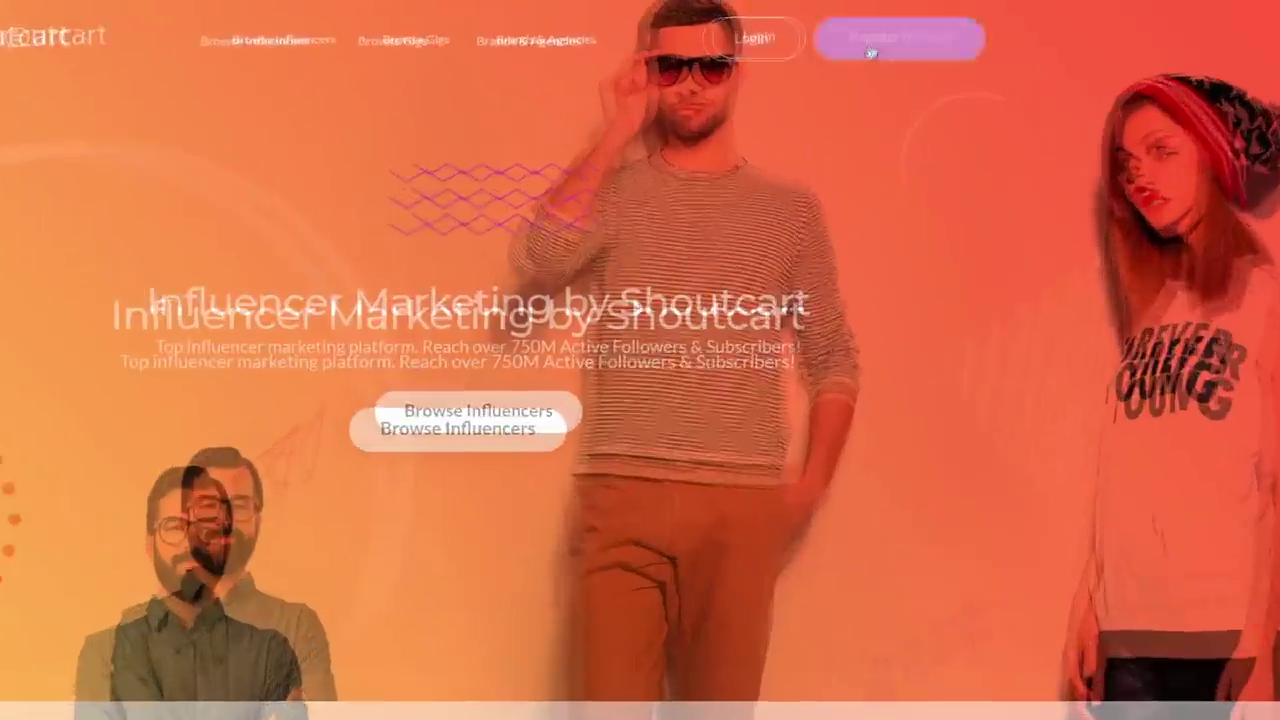
Start a free Shoutcart sign-up as a buyer and clear all influencer channel filters.
{"action": "left_click", "coordinate": [875, 25]}
{"action": "left_click", "coordinate": [489, 314]}
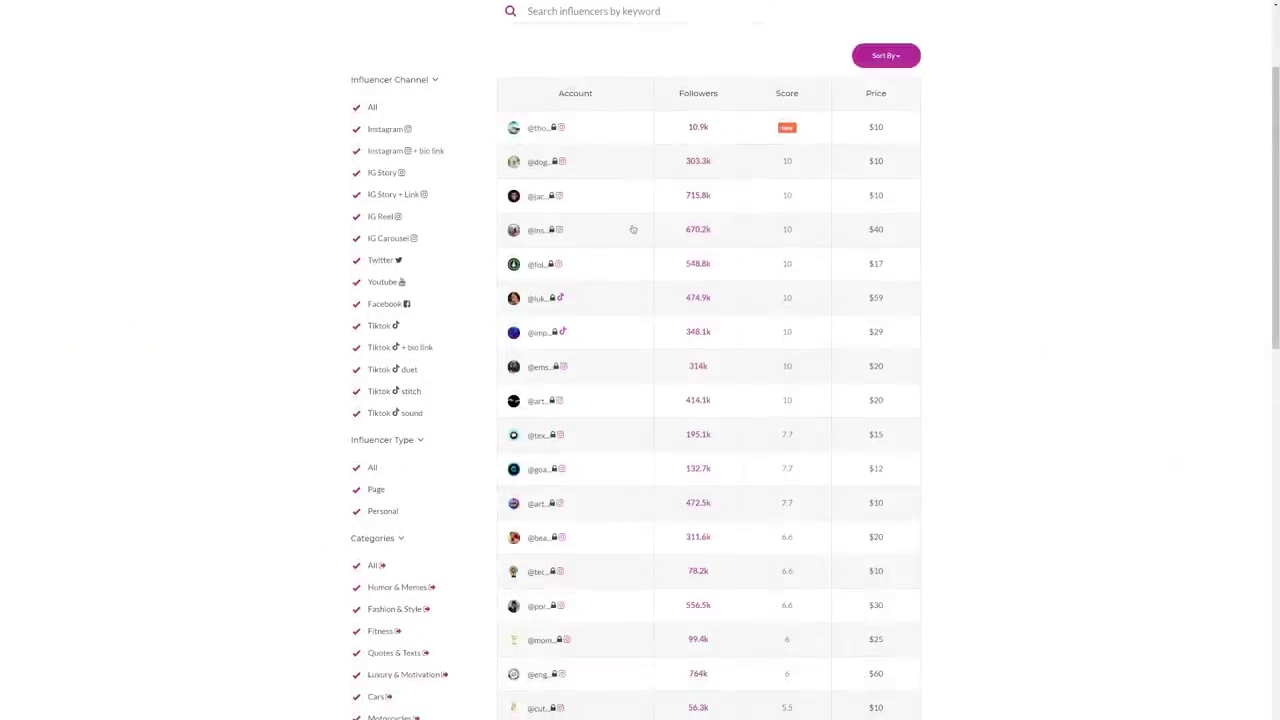
{"action": "scroll", "coordinate": [633, 229], "scroll_direction": "down", "scroll_amount": 2}
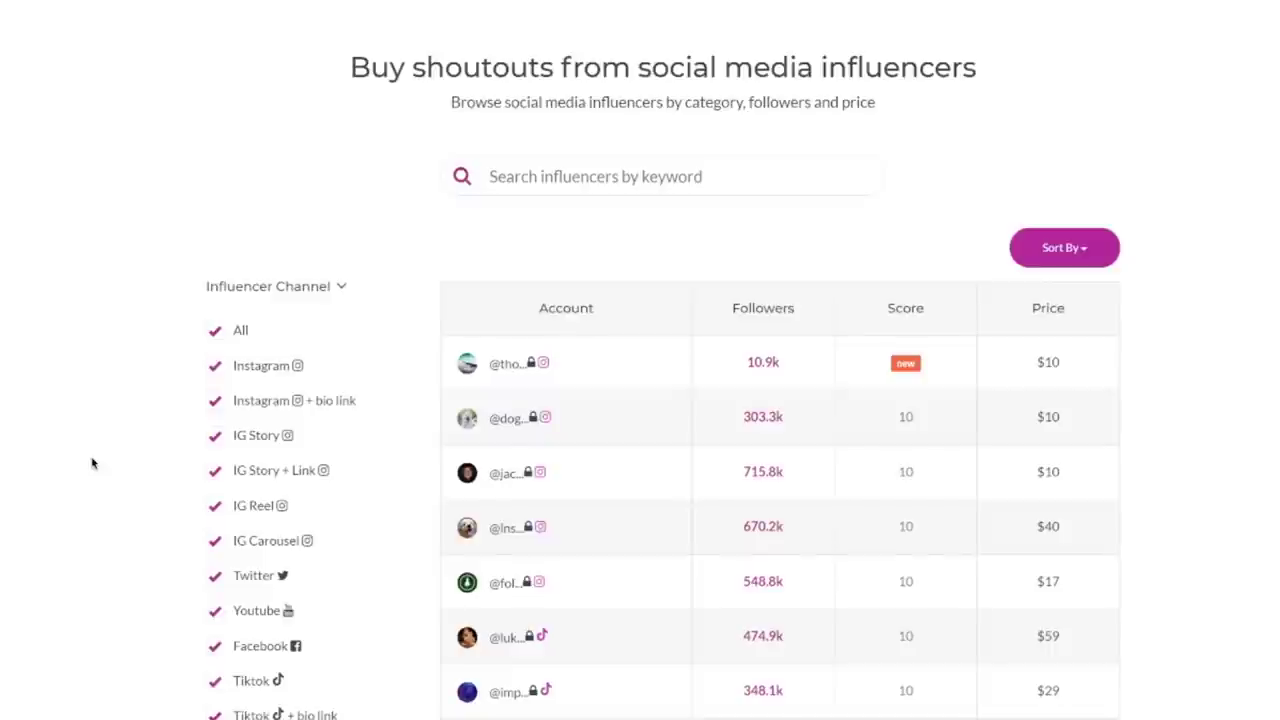
{"action": "left_click", "coordinate": [215, 366]}
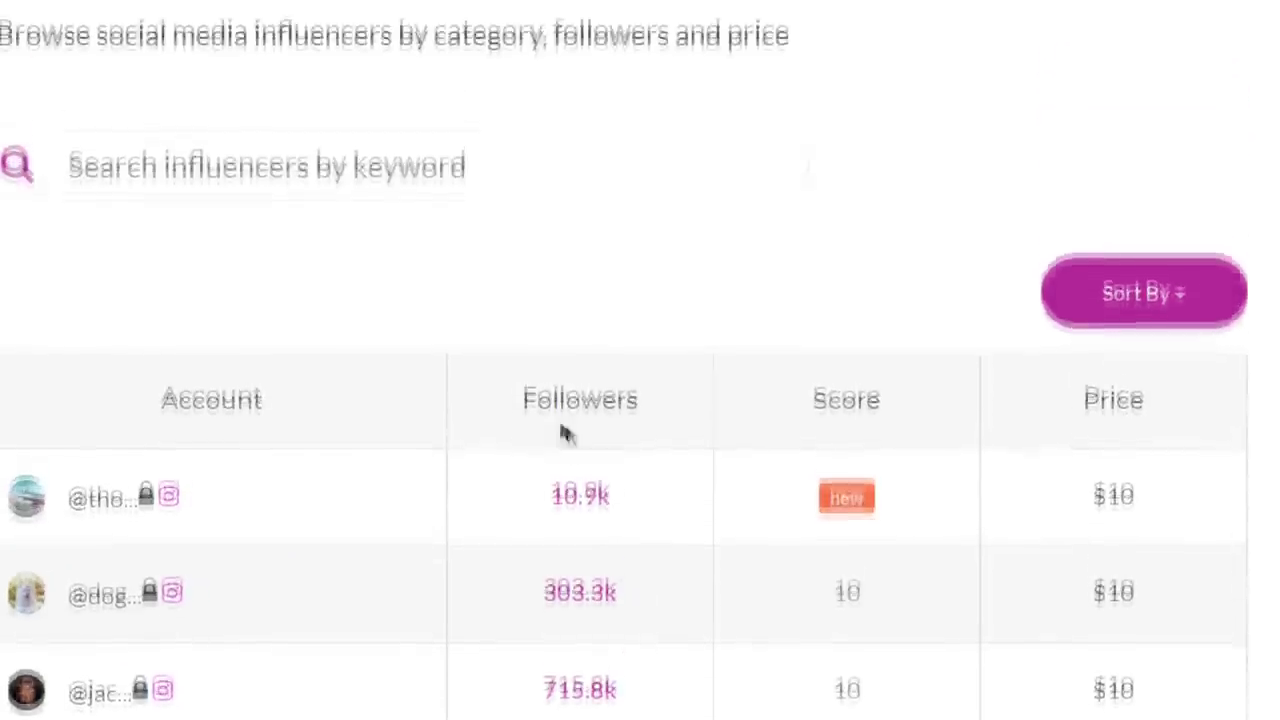
Review the influencer table's followers, scores and prices, then open the 715.8k-follower listing.
{"action": "scroll", "coordinate": [577, 435], "scroll_direction": "down", "scroll_amount": 10}
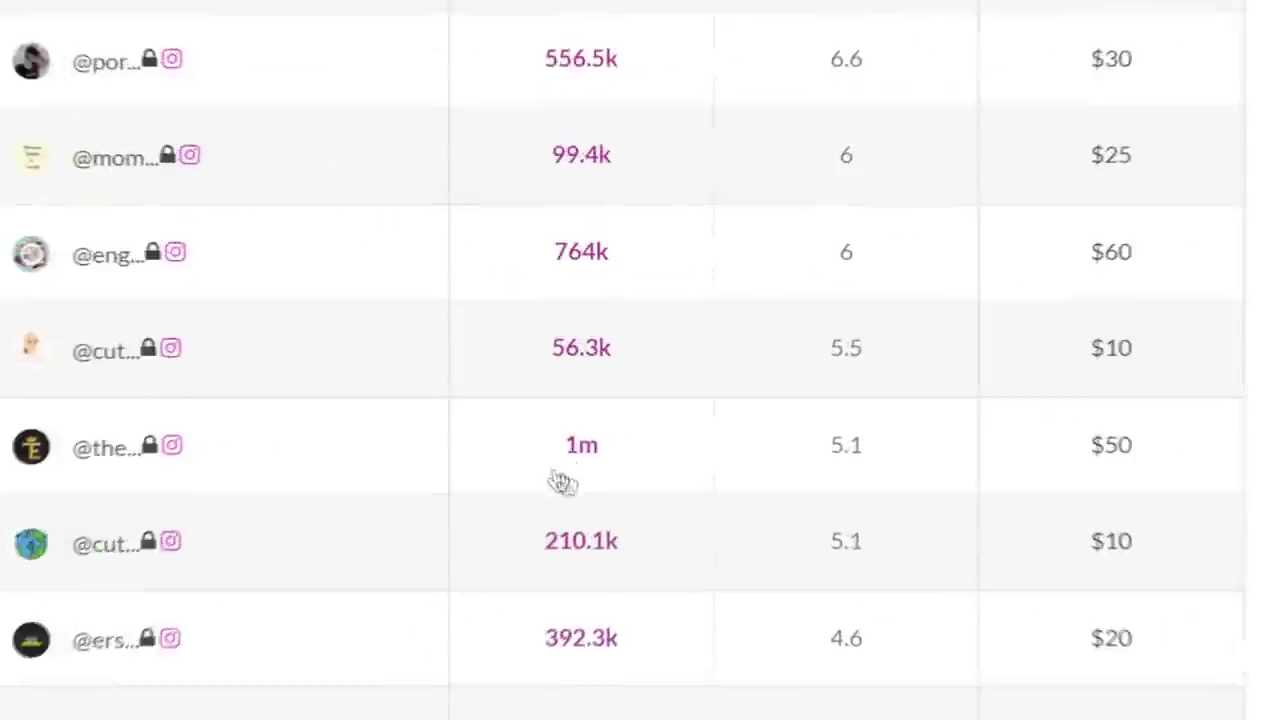
{"action": "scroll", "coordinate": [1000, 478], "scroll_direction": "down", "scroll_amount": 1}
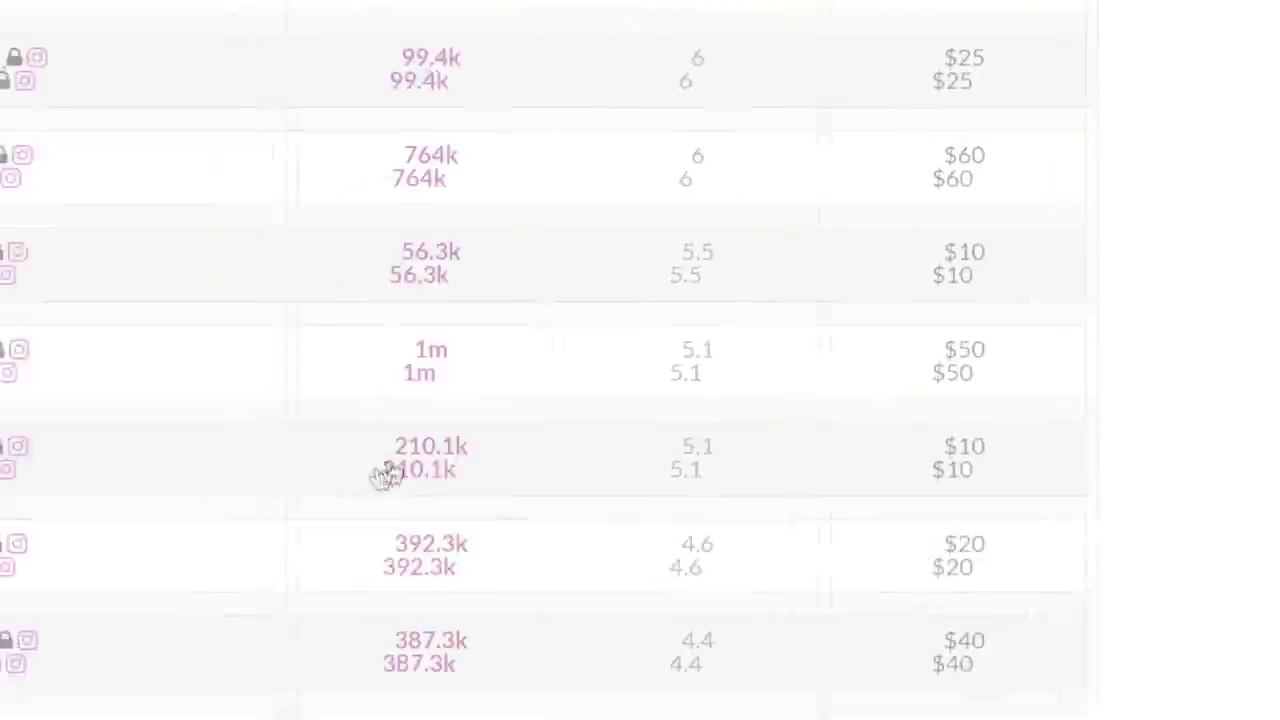
{"action": "scroll", "coordinate": [700, 480], "scroll_direction": "down", "scroll_amount": 3}
{"action": "scroll", "coordinate": [490, 485], "scroll_direction": "down", "scroll_amount": 3}
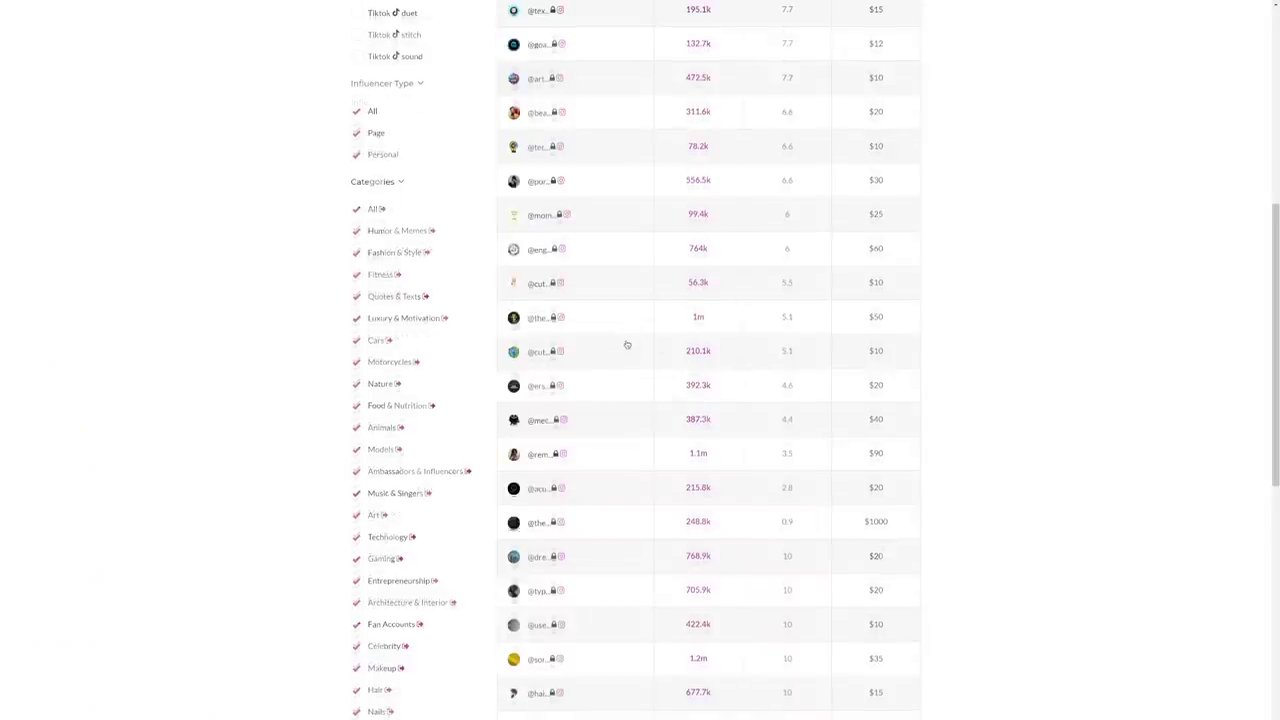
{"action": "scroll", "coordinate": [628, 340], "scroll_direction": "up", "scroll_amount": 2}
{"action": "scroll", "coordinate": [625, 432], "scroll_direction": "up", "scroll_amount": 2}
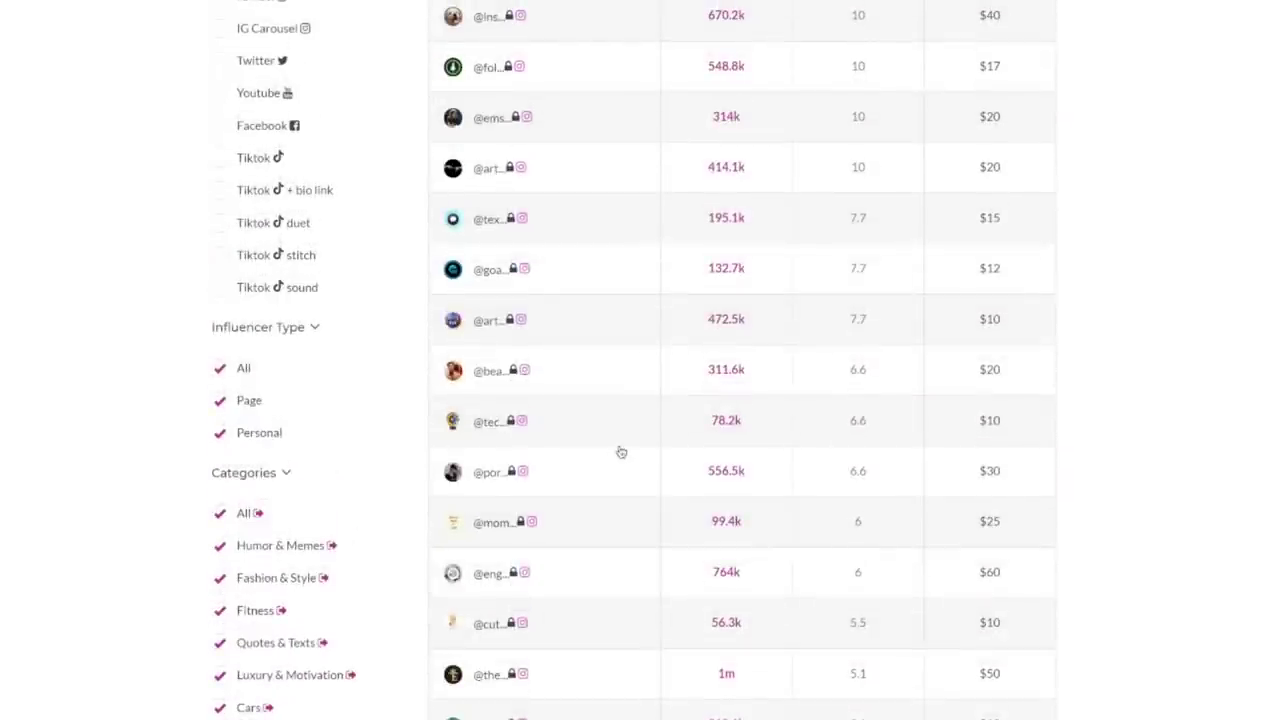
{"action": "scroll", "coordinate": [620, 448], "scroll_direction": "up", "scroll_amount": 3}
{"action": "scroll", "coordinate": [620, 450], "scroll_direction": "up", "scroll_amount": 3}
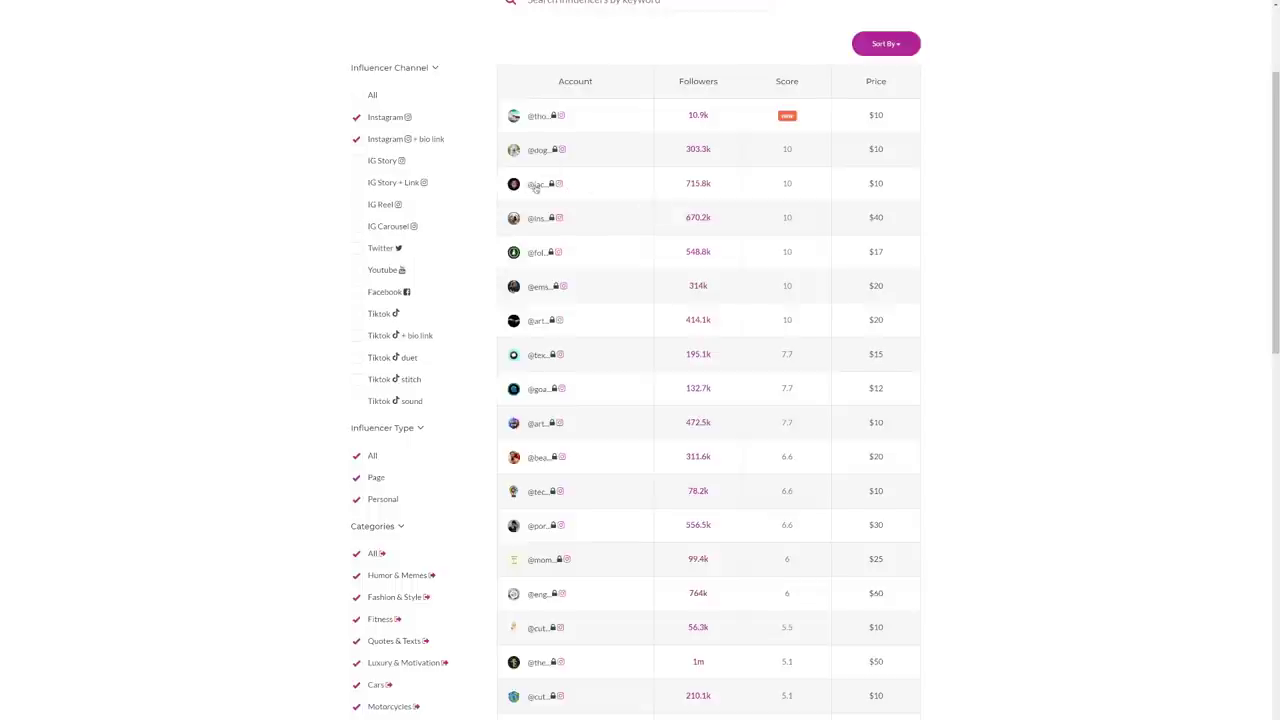
{"action": "left_click", "coordinate": [537, 186]}
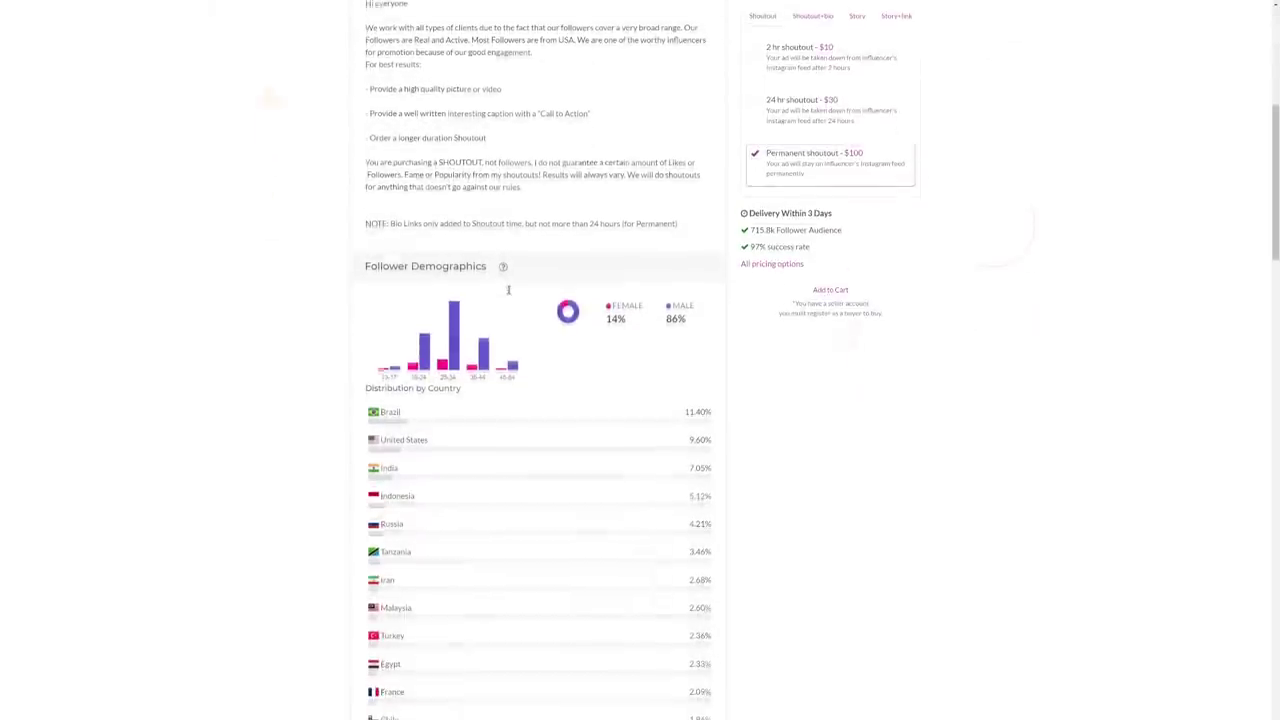
{"action": "scroll", "coordinate": [328, 271], "scroll_direction": "down", "scroll_amount": 1}
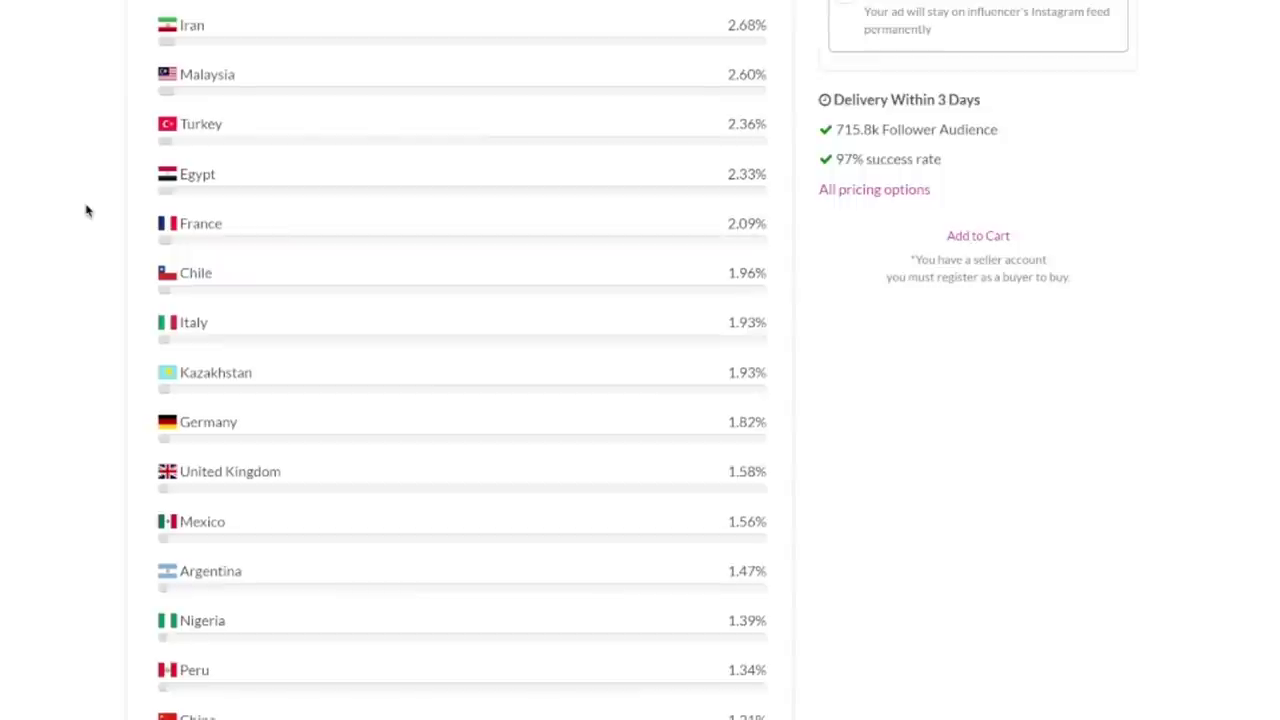
{"action": "scroll", "coordinate": [86, 210], "scroll_direction": "down", "scroll_amount": 1}
{"action": "scroll", "coordinate": [86, 210], "scroll_direction": "down", "scroll_amount": 1}
Scroll through the listing's follower demographics by country, then back up.
{"action": "scroll", "coordinate": [328, 276], "scroll_direction": "up", "scroll_amount": 1}
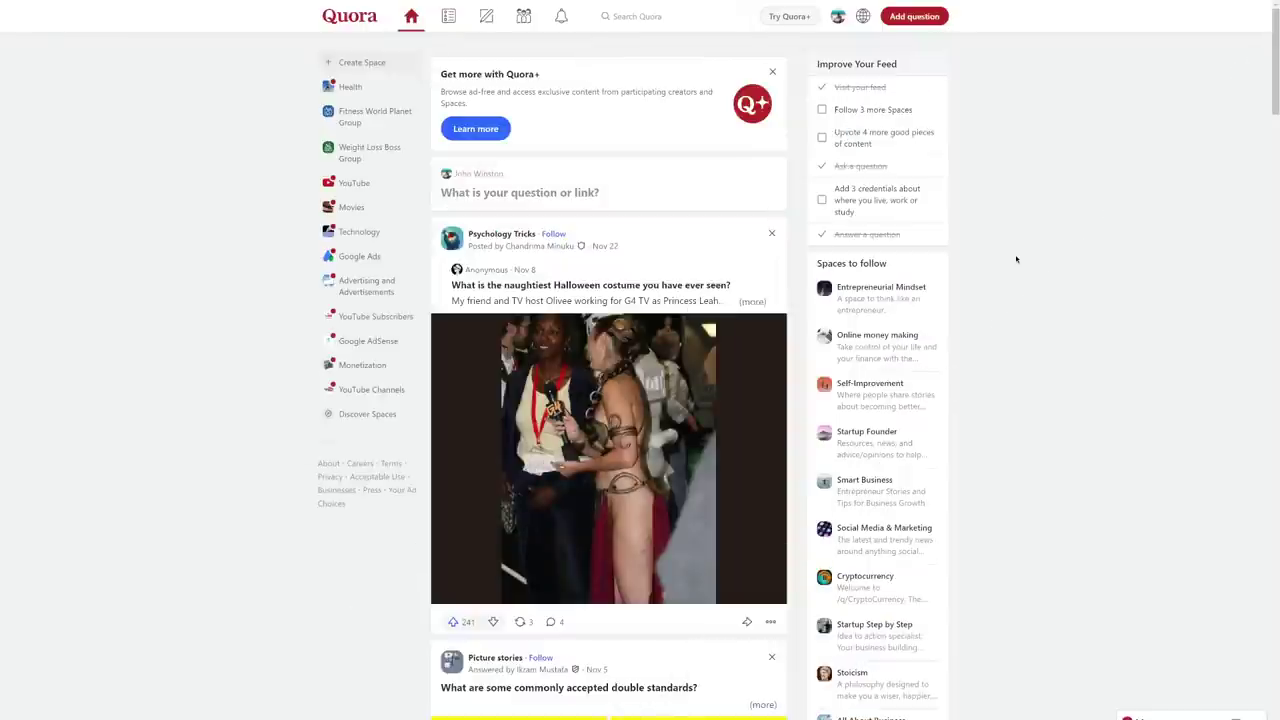
{"action": "scroll", "coordinate": [1014, 257], "scroll_direction": "down", "scroll_amount": 2}
{"action": "scroll", "coordinate": [1046, 234], "scroll_direction": "down", "scroll_amount": 4}
{"action": "scroll", "coordinate": [1029, 209], "scroll_direction": "down", "scroll_amount": 3}
{"action": "scroll", "coordinate": [1026, 200], "scroll_direction": "down", "scroll_amount": 5}
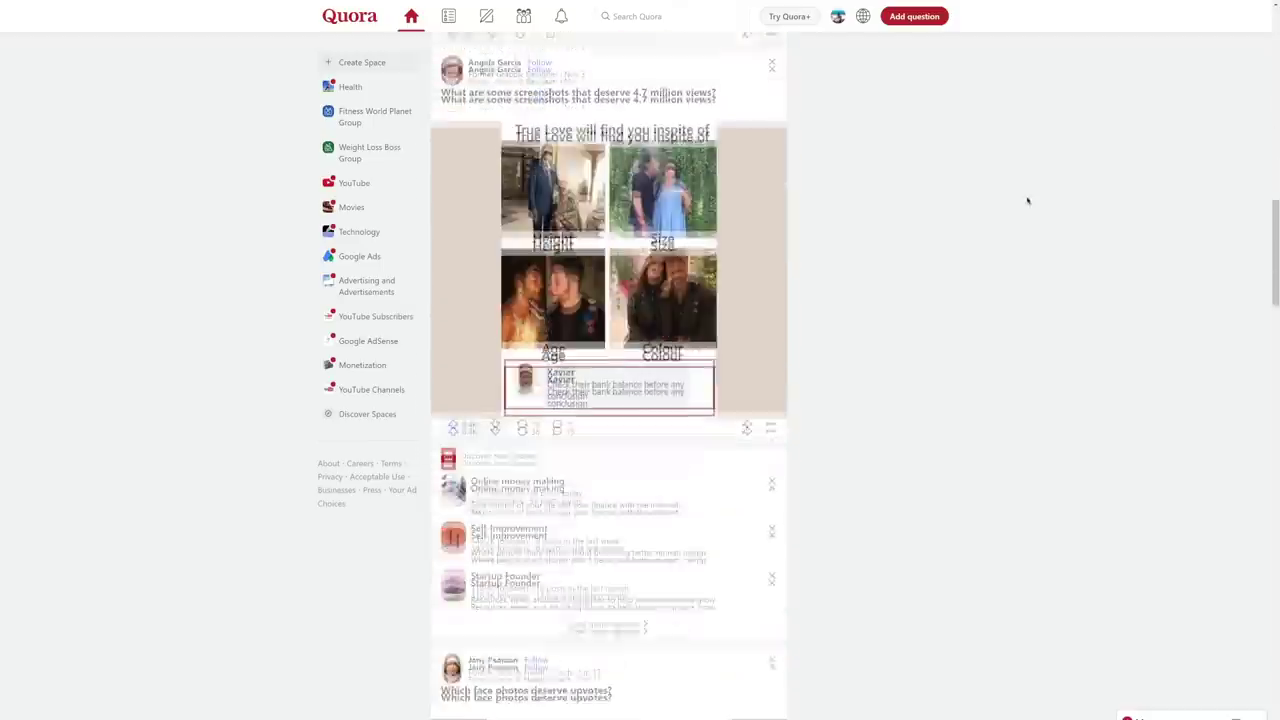
{"action": "scroll", "coordinate": [1020, 250], "scroll_direction": "up", "scroll_amount": 8}
{"action": "scroll", "coordinate": [1012, 288], "scroll_direction": "up", "scroll_amount": 5}
{"action": "scroll", "coordinate": [1006, 300], "scroll_direction": "up", "scroll_amount": 2}
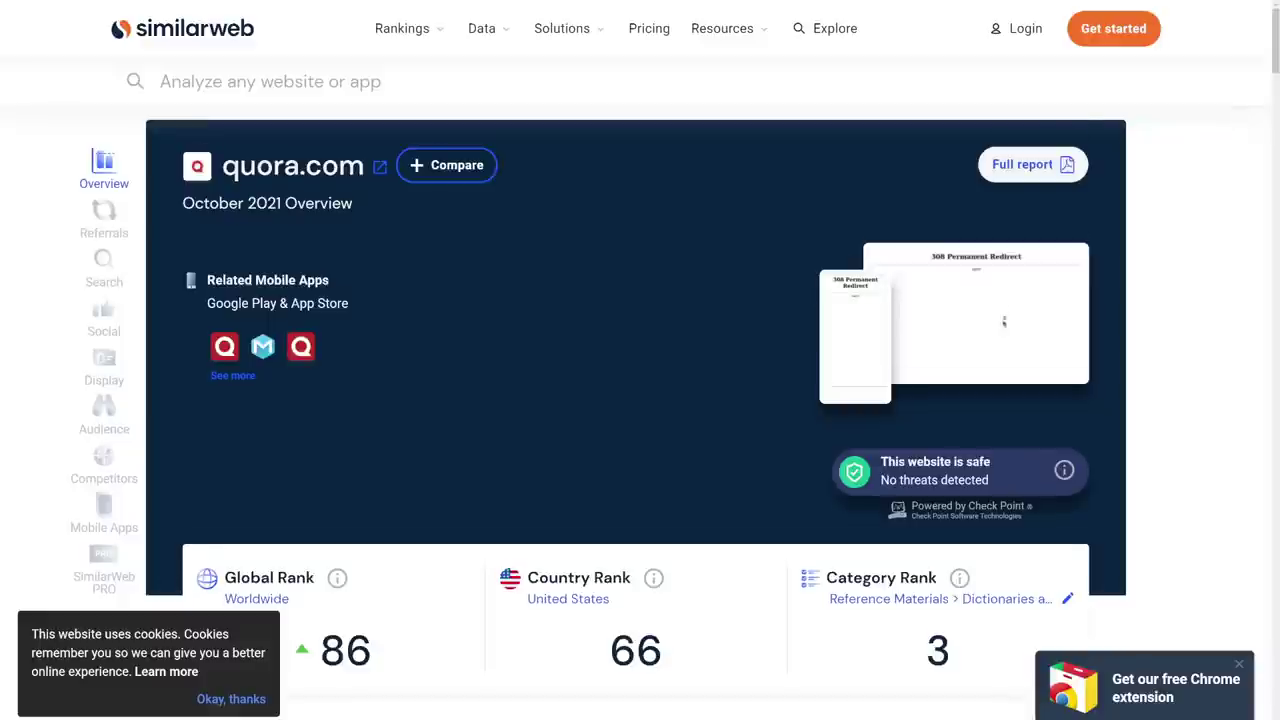
{"action": "scroll", "coordinate": [1038, 290], "scroll_direction": "down", "scroll_amount": 4}
{"action": "scroll", "coordinate": [1038, 290], "scroll_direction": "down", "scroll_amount": 4}
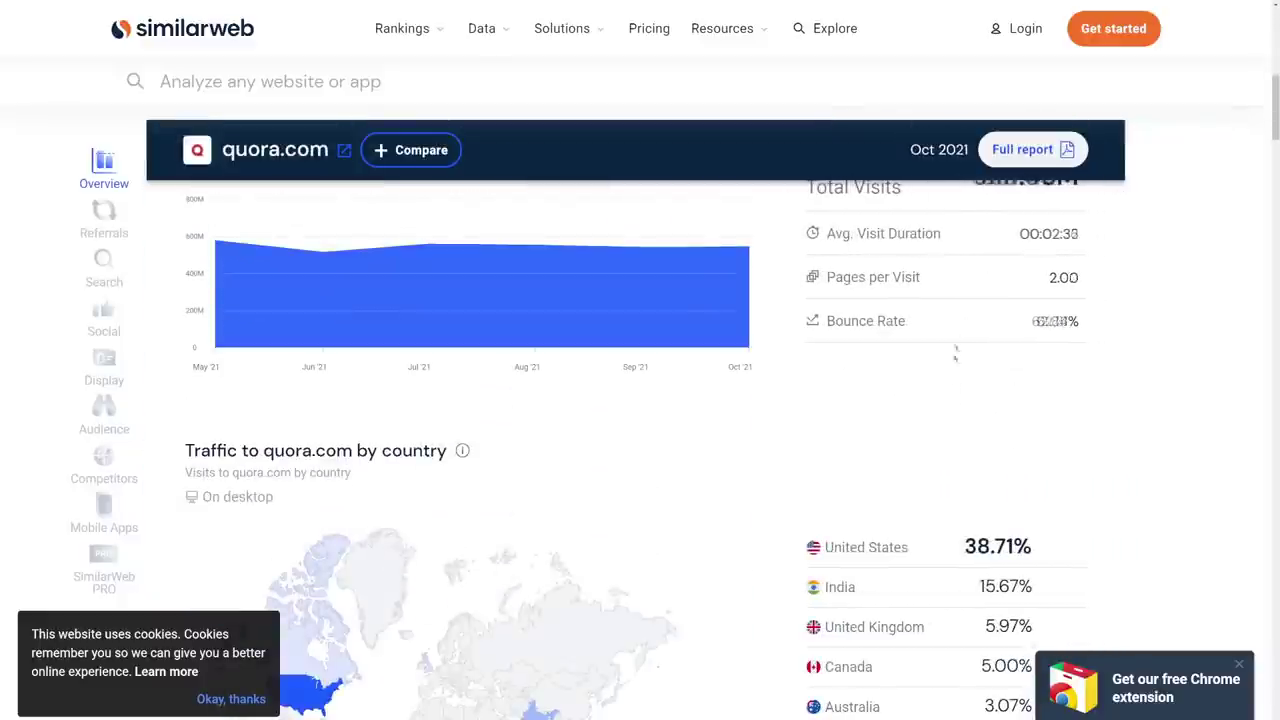
{"action": "scroll", "coordinate": [960, 393], "scroll_direction": "up", "scroll_amount": 2}
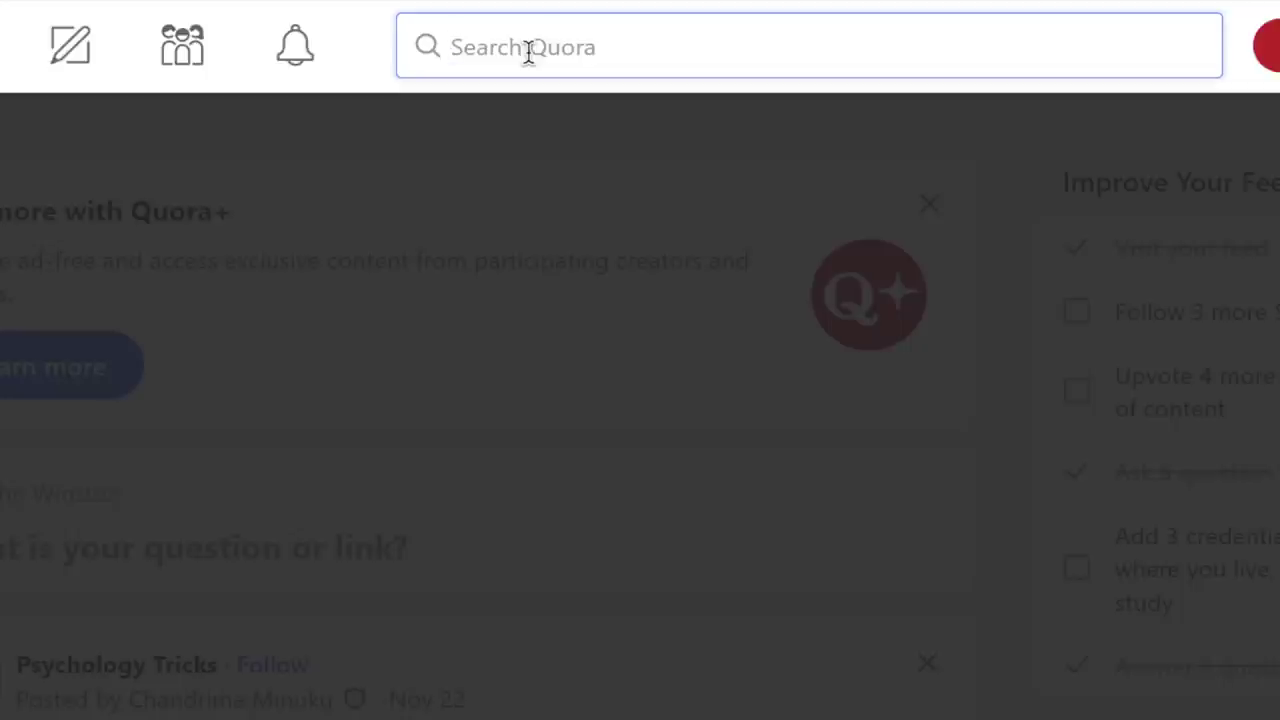
Search Quora for 'how to save money', after grabbing a Crypto Quantum Leap promotion link.
{"action": "type", "text": "how to save money"}
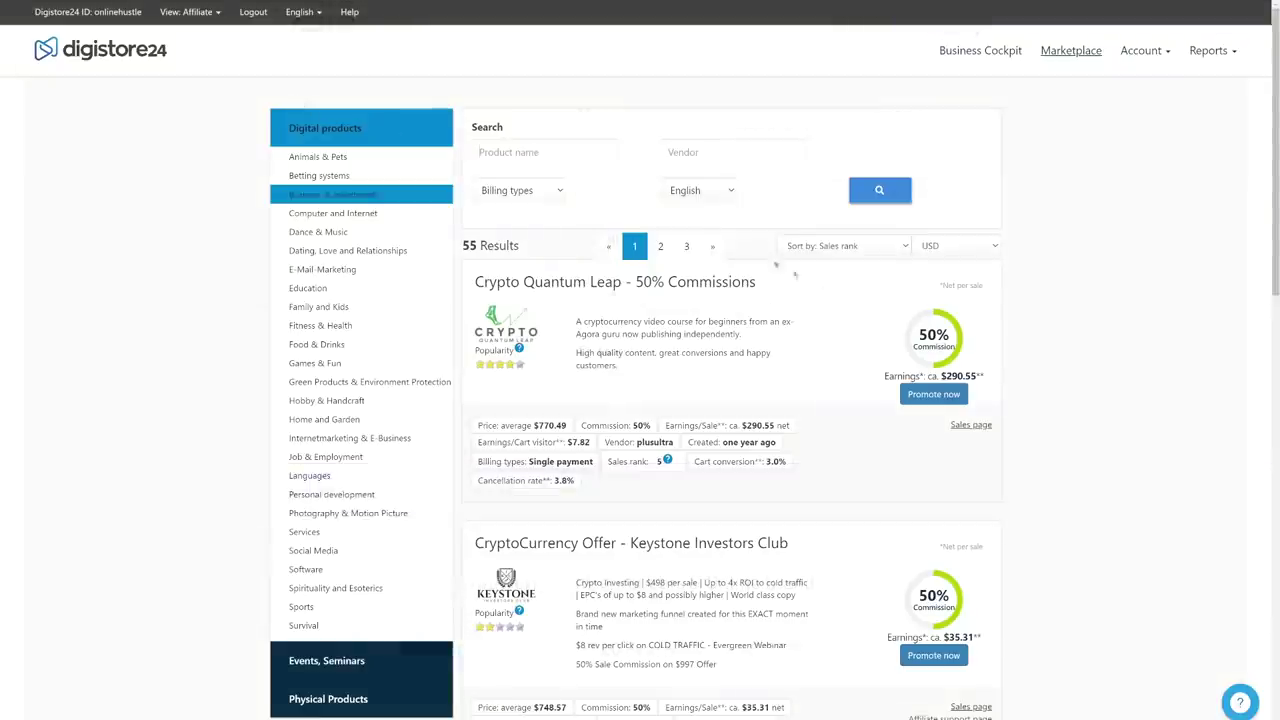
{"action": "left_click", "coordinate": [933, 393]}
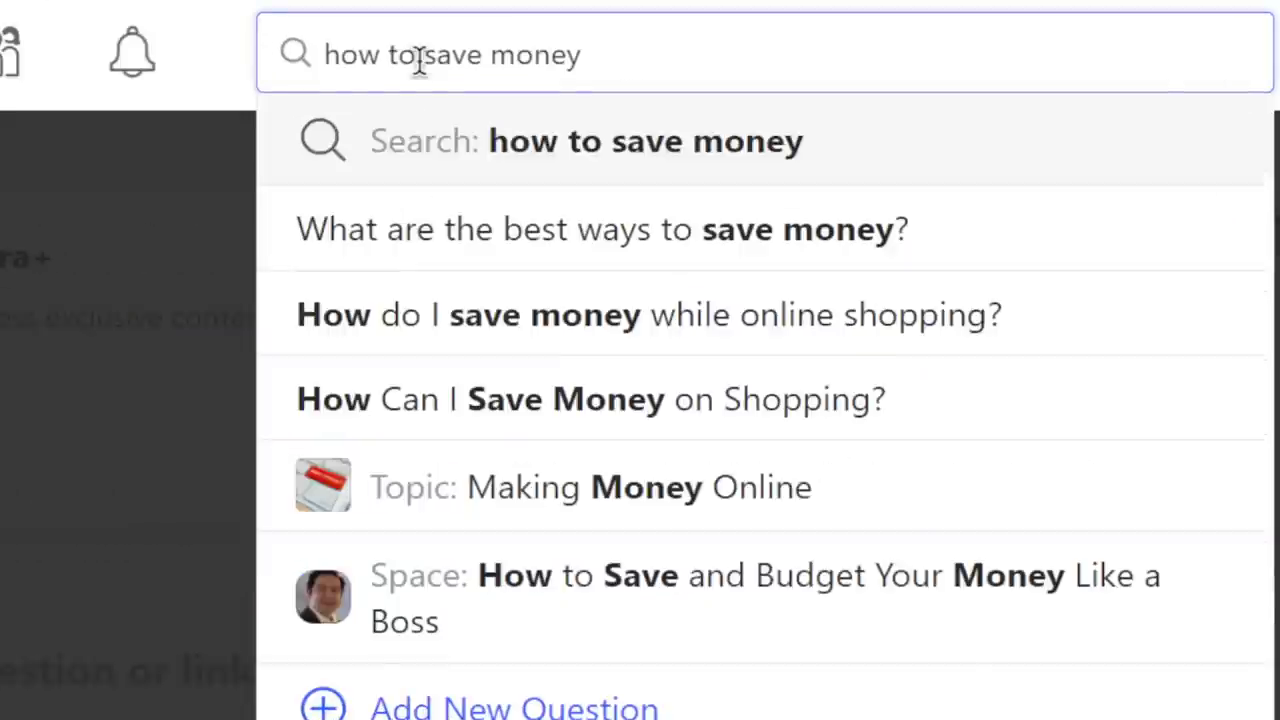
{"action": "key", "text": "Return"}
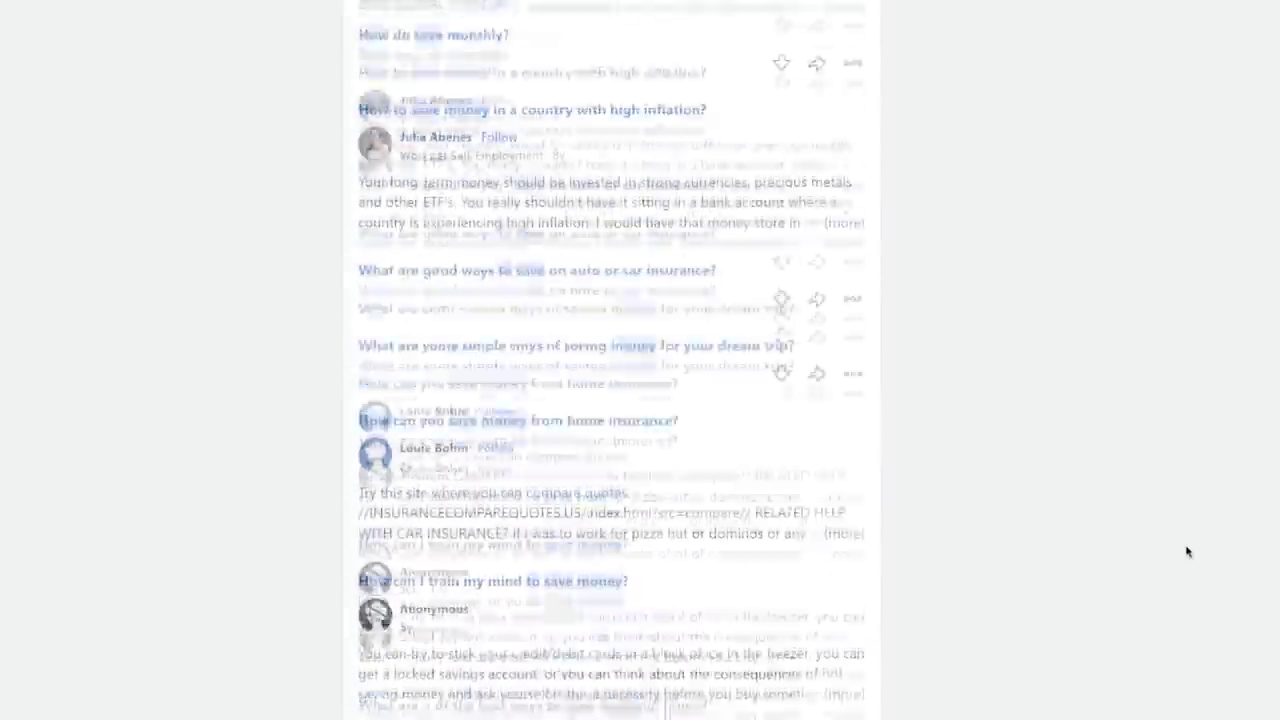
{"action": "scroll", "coordinate": [1185, 545], "scroll_direction": "up", "scroll_amount": 5}
{"action": "scroll", "coordinate": [1185, 545], "scroll_direction": "up", "scroll_amount": 5}
{"action": "scroll", "coordinate": [1185, 545], "scroll_direction": "up", "scroll_amount": 3}
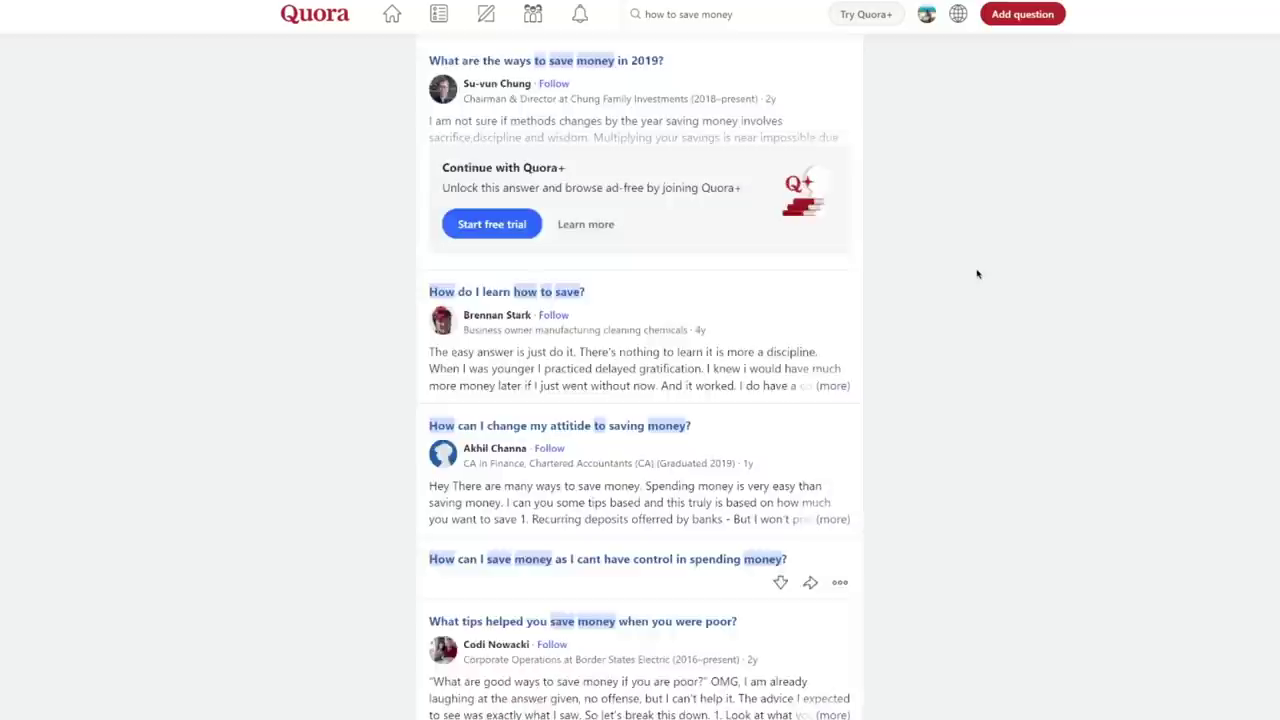
{"action": "scroll", "coordinate": [976, 270], "scroll_direction": "down", "scroll_amount": 5}
{"action": "scroll", "coordinate": [975, 268], "scroll_direction": "down", "scroll_amount": 3}
{"action": "scroll", "coordinate": [975, 268], "scroll_direction": "down", "scroll_amount": 3}
{"action": "scroll", "coordinate": [970, 272], "scroll_direction": "down", "scroll_amount": 4}
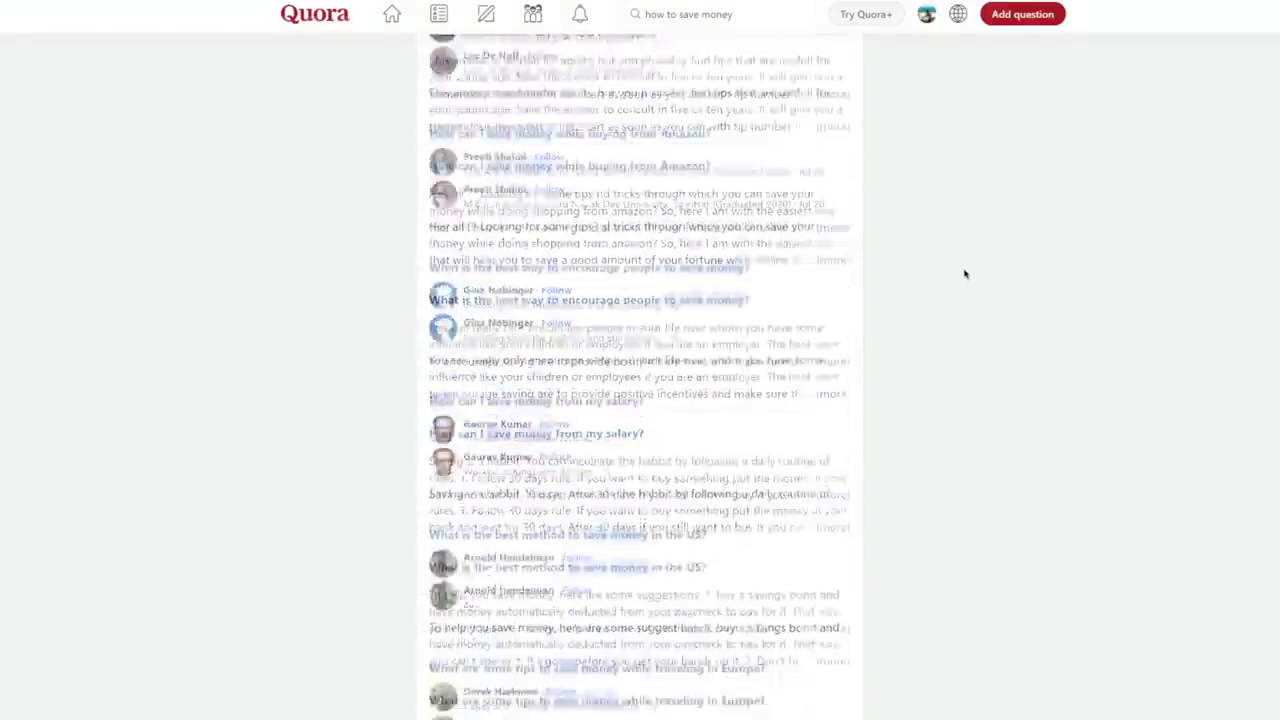
{"action": "scroll", "coordinate": [965, 276], "scroll_direction": "down", "scroll_amount": 4}
{"action": "scroll", "coordinate": [963, 277], "scroll_direction": "down", "scroll_amount": 4}
{"action": "scroll", "coordinate": [957, 289], "scroll_direction": "down", "scroll_amount": 4}
{"action": "scroll", "coordinate": [953, 298], "scroll_direction": "down", "scroll_amount": 3}
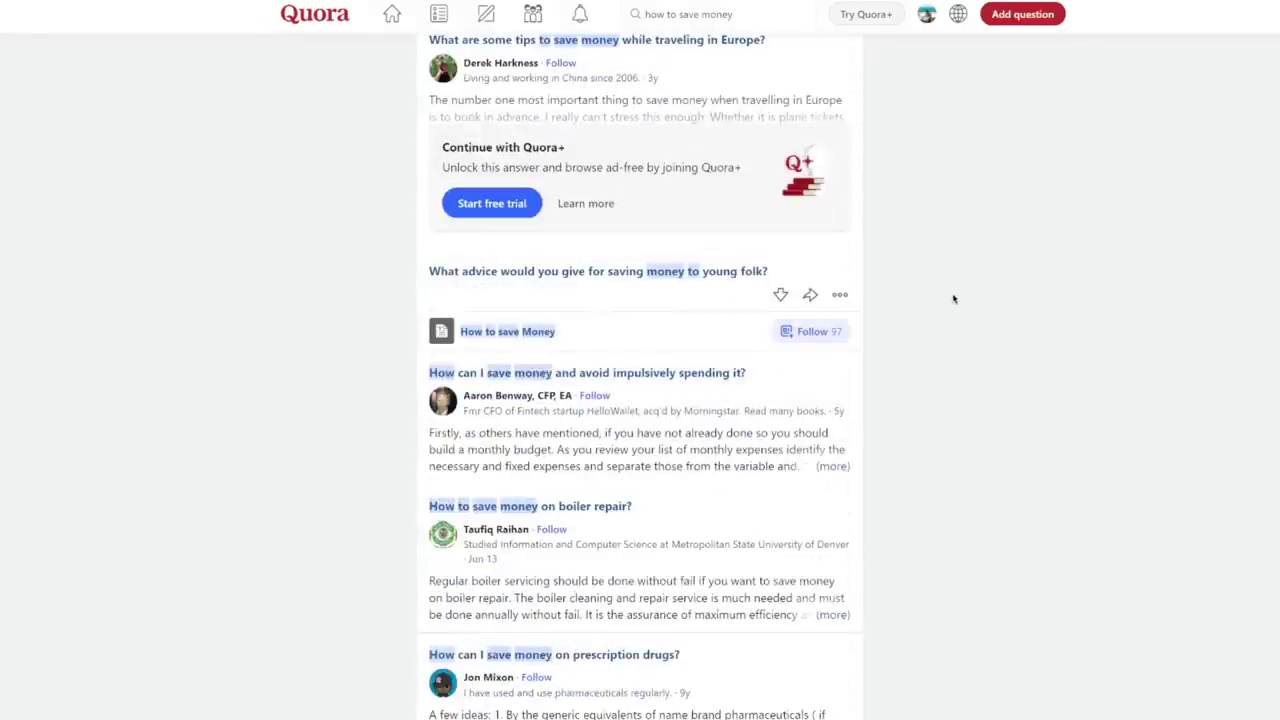
{"action": "scroll", "coordinate": [963, 368], "scroll_direction": "up", "scroll_amount": 3}
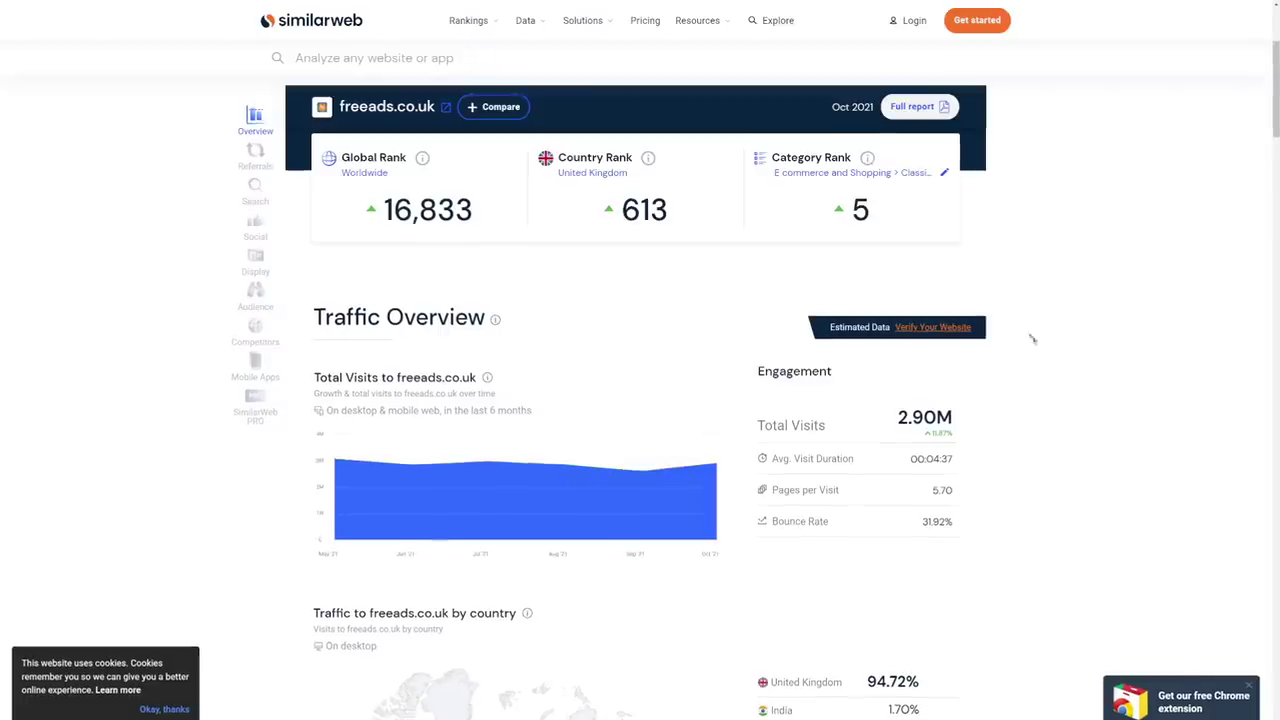
Highlight freeads.co.uk's 2.90M total visits, then open Freeads' free sign-up and post-ad pages.
{"action": "left_click_drag", "start_coordinate": [530, 465], "coordinate": [700, 484]}
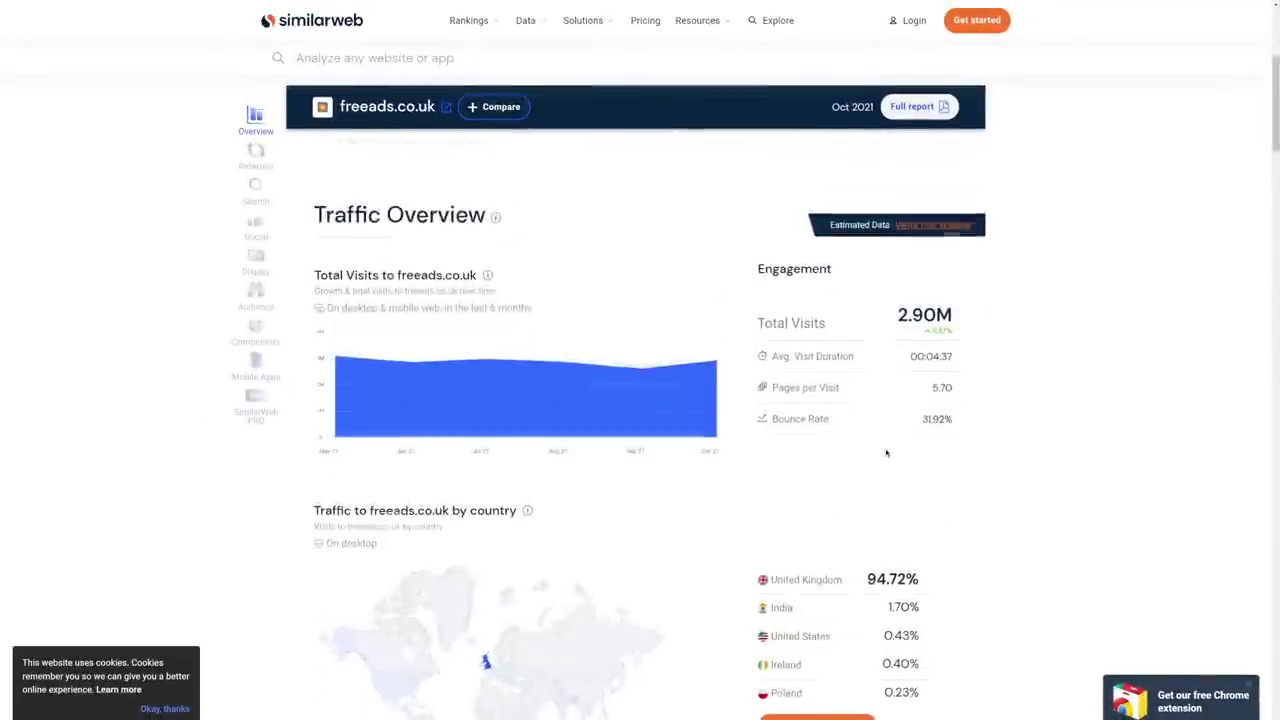
{"action": "scroll", "coordinate": [918, 408], "scroll_direction": "down", "scroll_amount": 2}
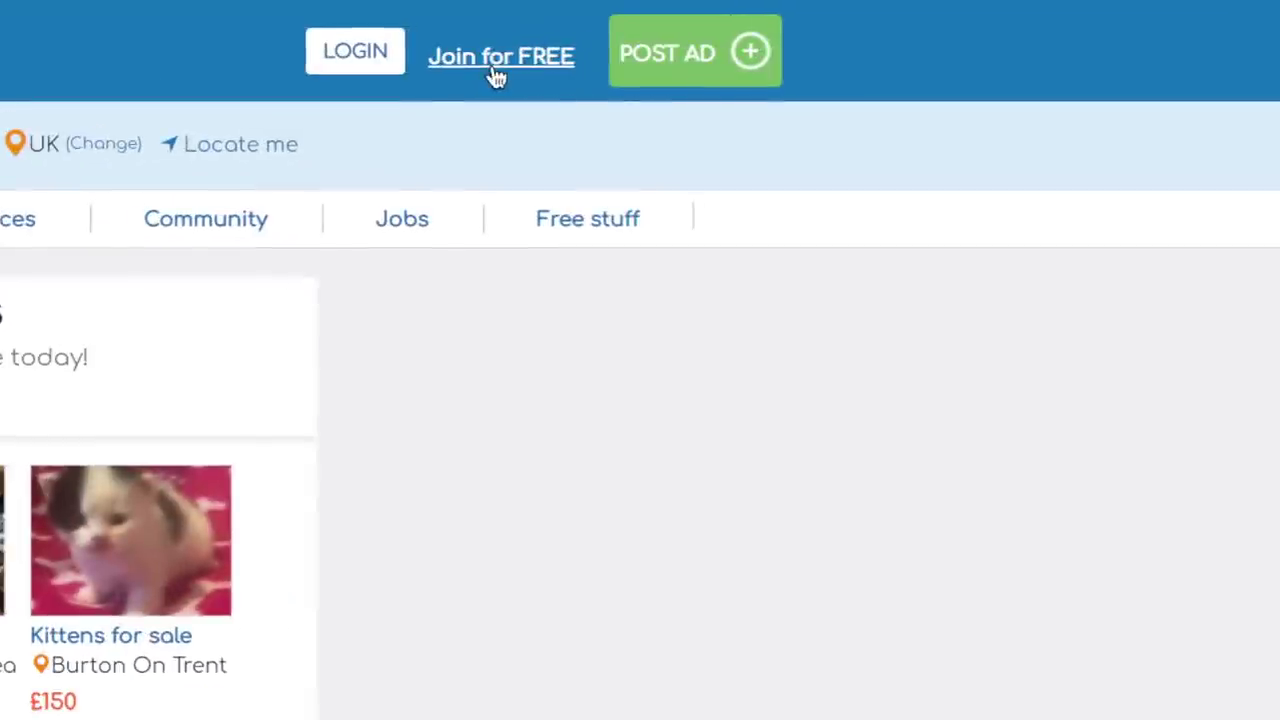
{"action": "left_click", "coordinate": [495, 72]}
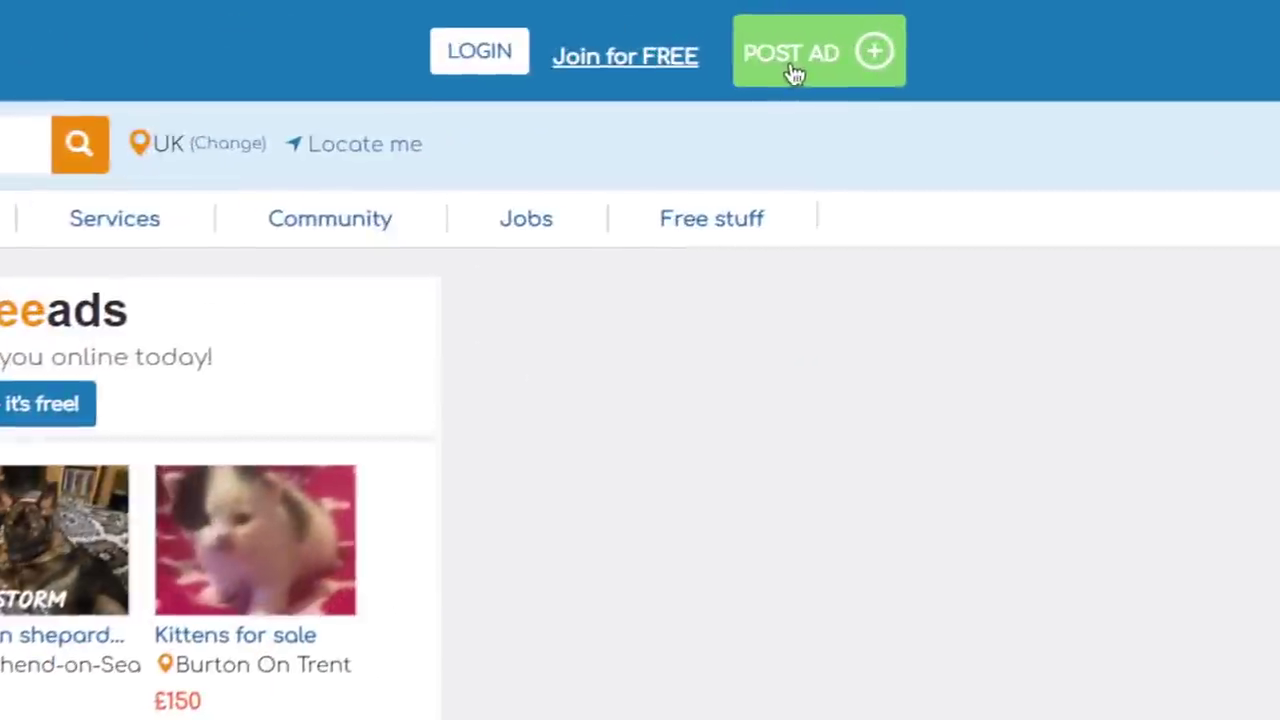
{"action": "left_click", "coordinate": [793, 72]}
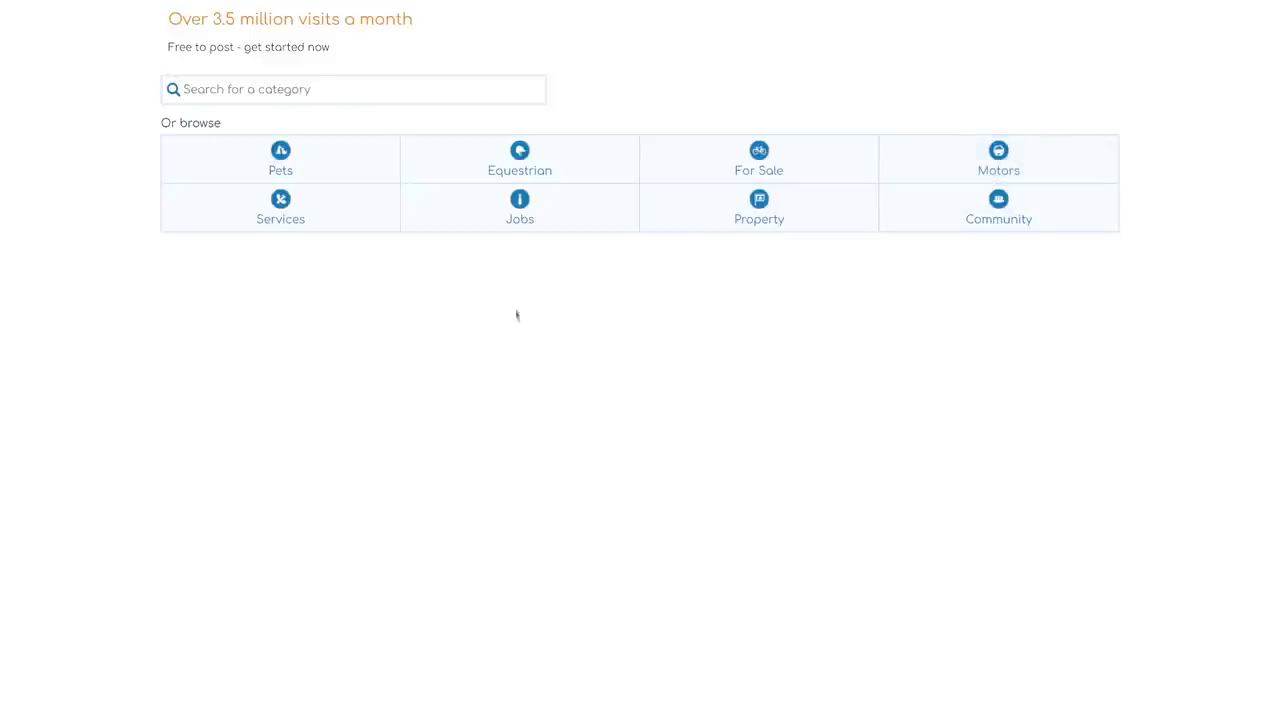
Choose Jobs > Digital Marketing as the new Freeads ad's category.
{"action": "left_click", "coordinate": [528, 223]}
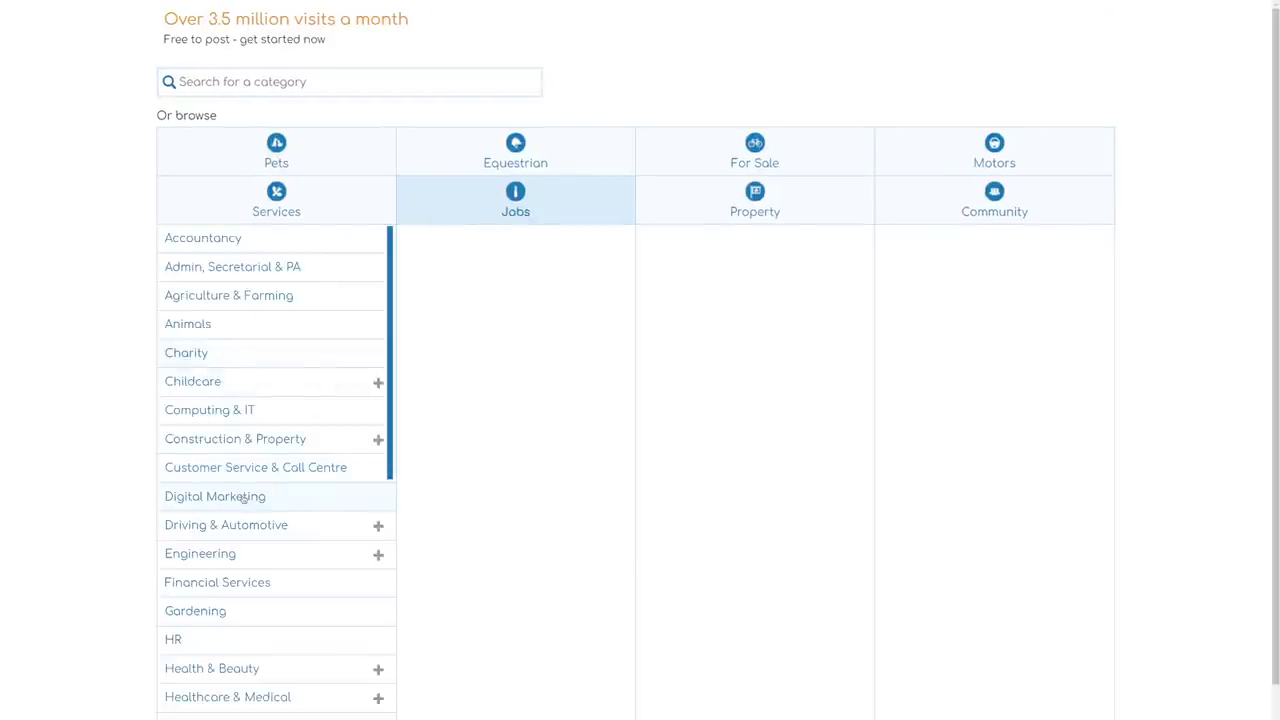
{"action": "left_click", "coordinate": [243, 498]}
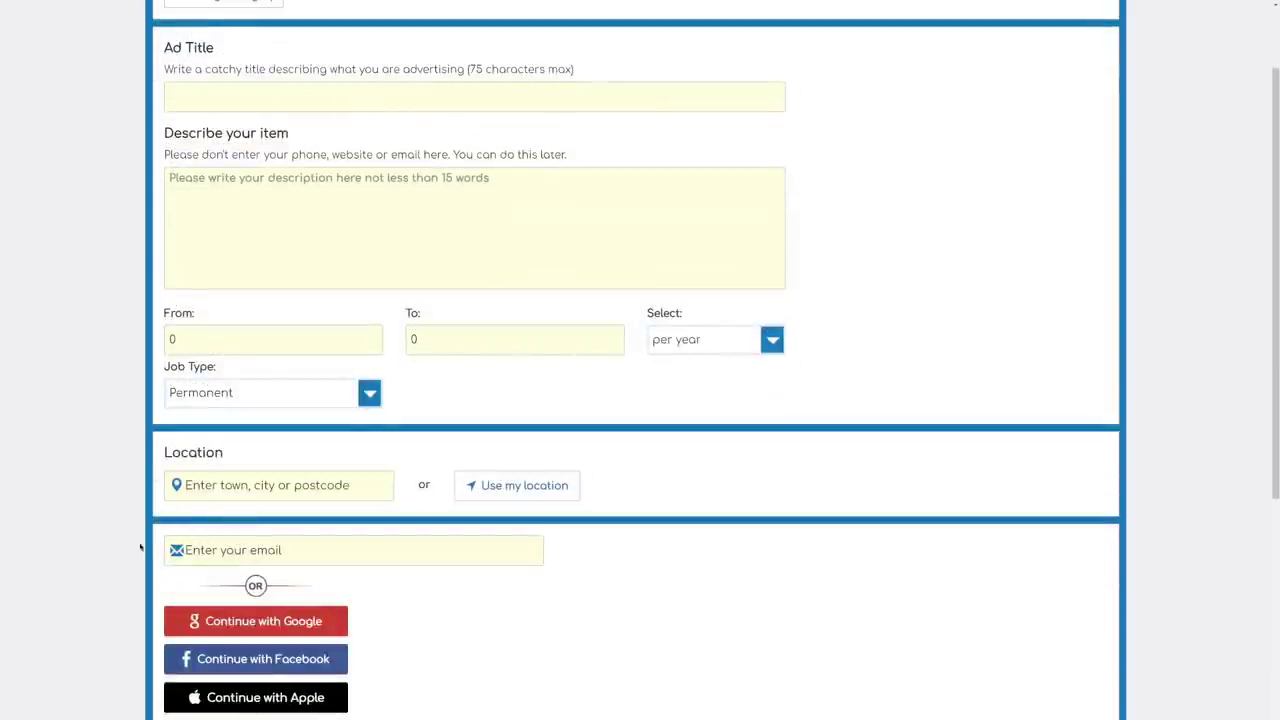
{"action": "scroll", "coordinate": [69, 526], "scroll_direction": "up", "scroll_amount": 1}
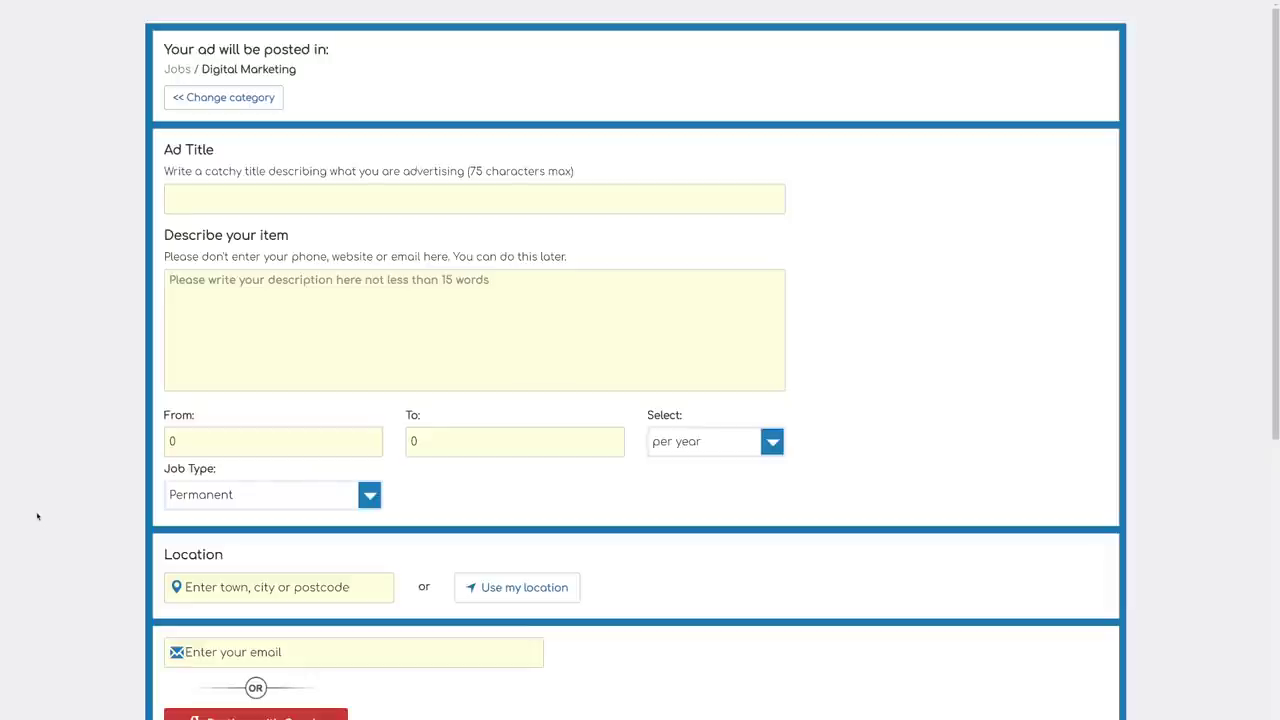
{"action": "scroll", "coordinate": [27, 515], "scroll_direction": "down", "scroll_amount": 2}
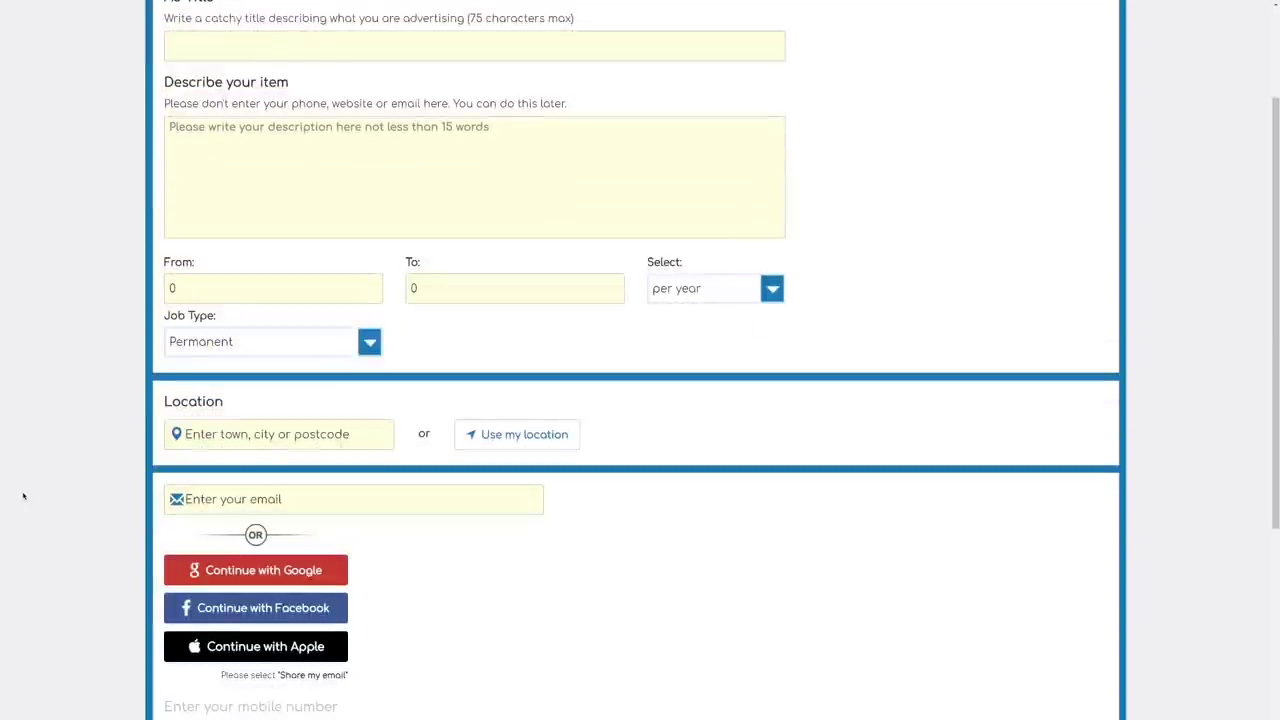
{"action": "scroll", "coordinate": [22, 492], "scroll_direction": "down", "scroll_amount": 1}
{"action": "scroll", "coordinate": [20, 482], "scroll_direction": "down", "scroll_amount": 2}
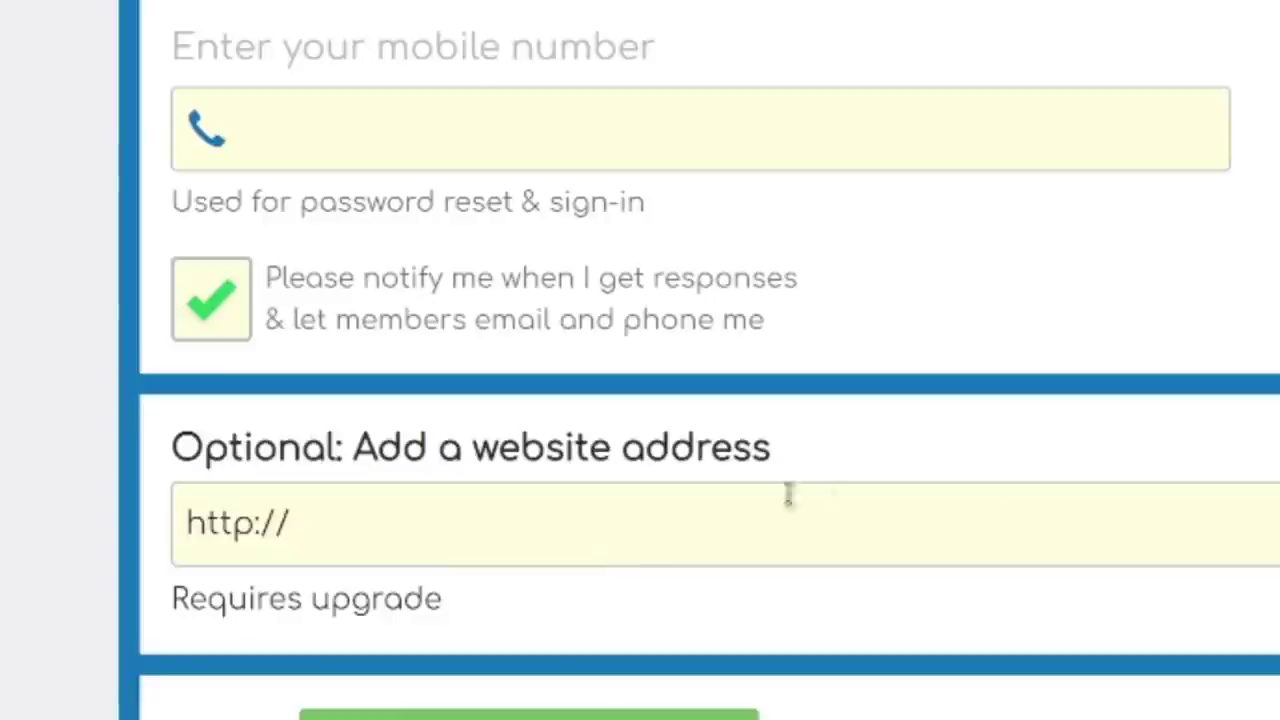
{"action": "left_click_drag", "start_coordinate": [443, 600], "coordinate": [182, 612]}
{"action": "left_click", "coordinate": [182, 612]}
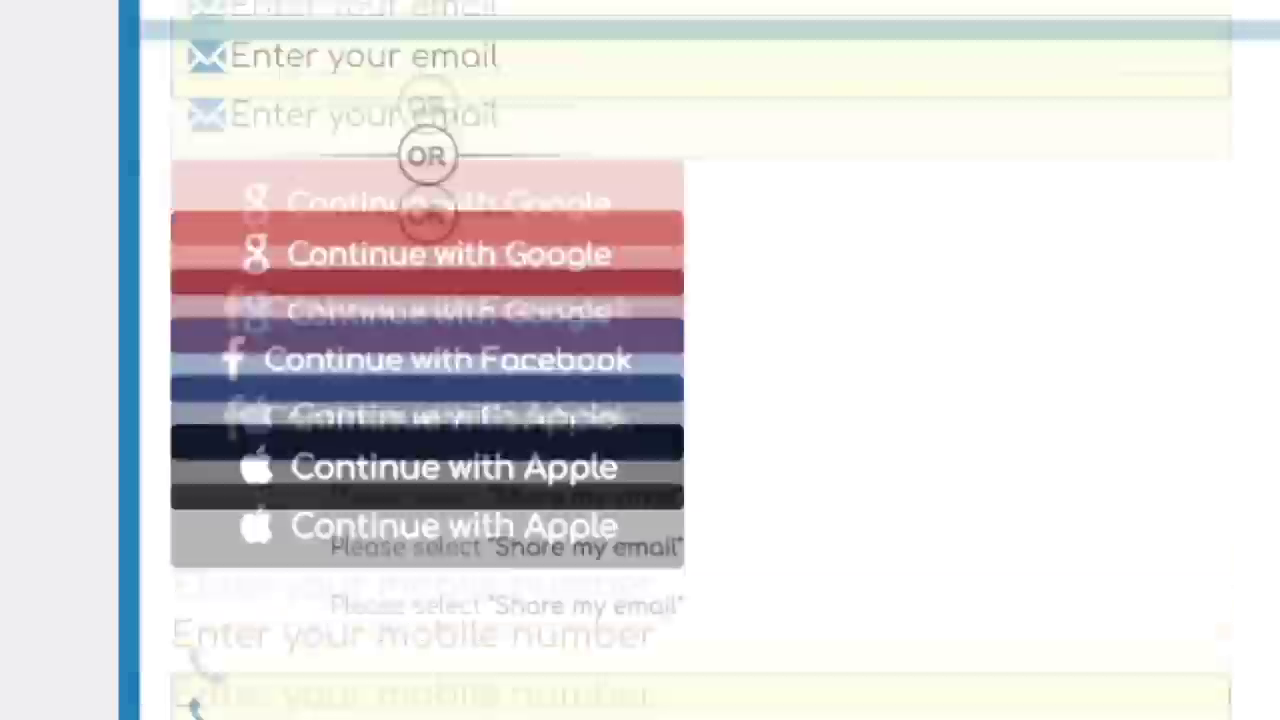
{"action": "scroll", "coordinate": [20, 515], "scroll_direction": "down", "scroll_amount": 3}
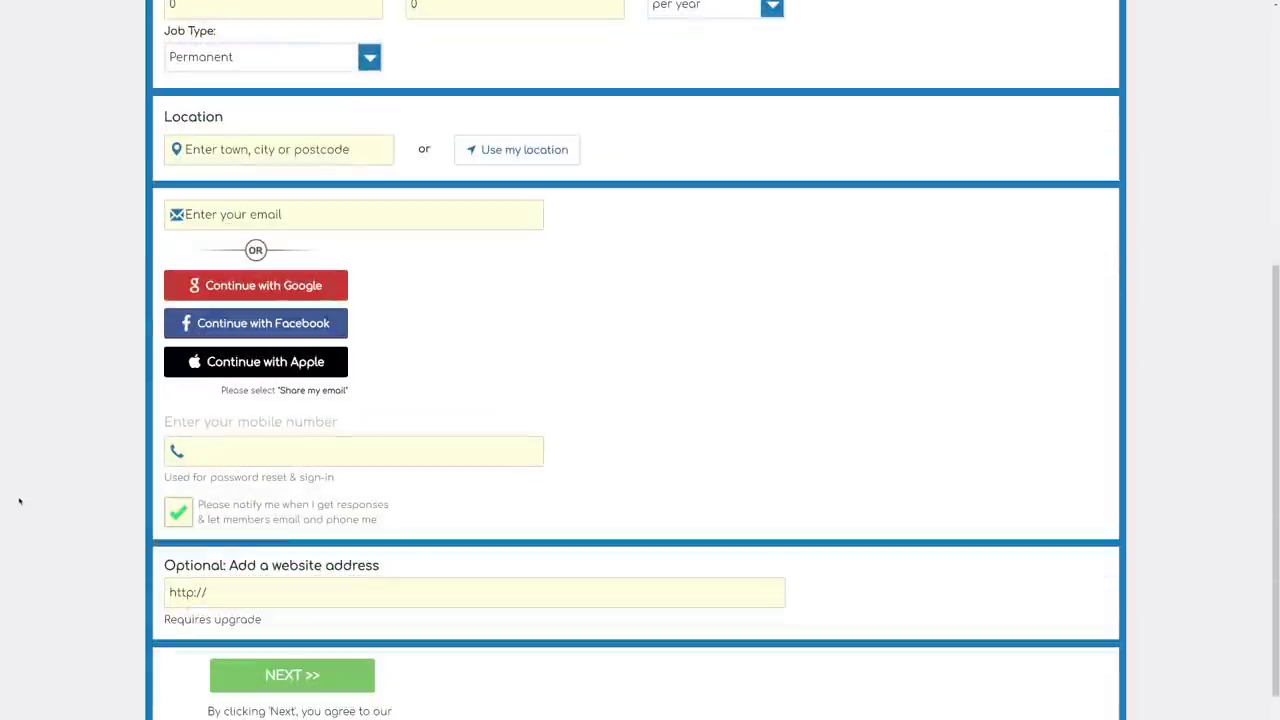
{"action": "scroll", "coordinate": [12, 484], "scroll_direction": "up", "scroll_amount": 3}
{"action": "scroll", "coordinate": [11, 474], "scroll_direction": "up", "scroll_amount": 2}
{"action": "scroll", "coordinate": [11, 474], "scroll_direction": "up", "scroll_amount": 3}
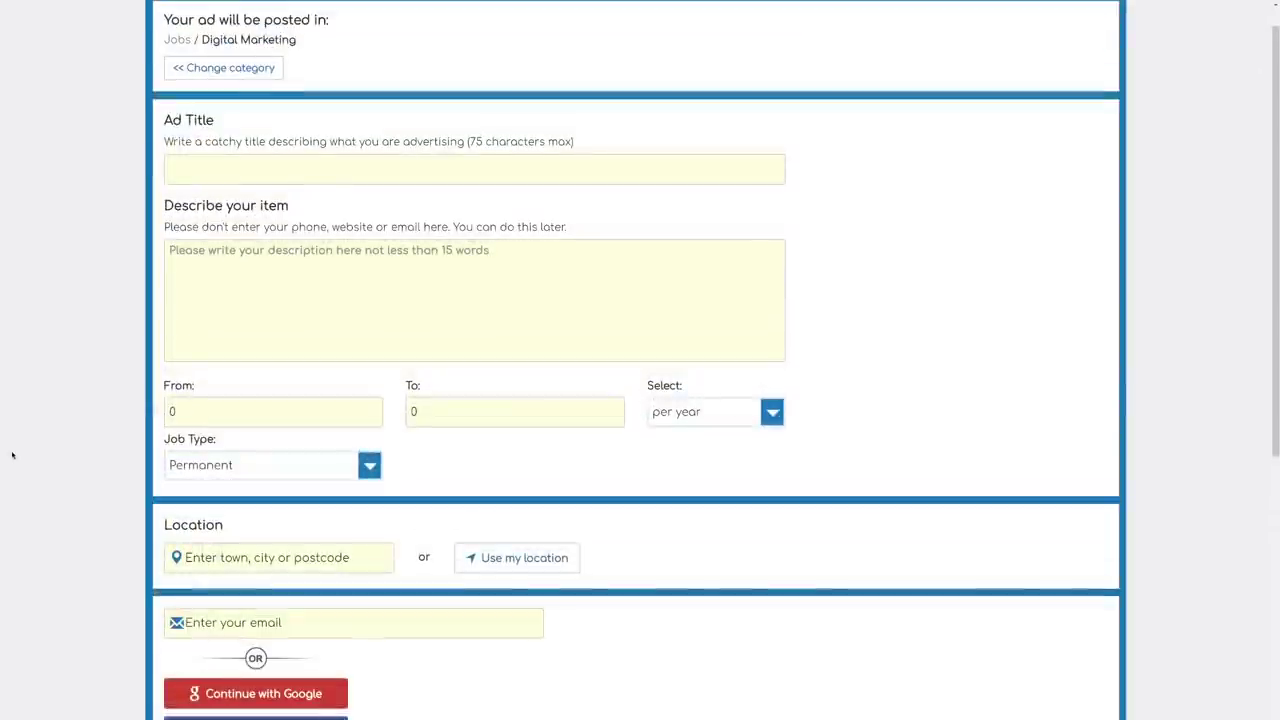